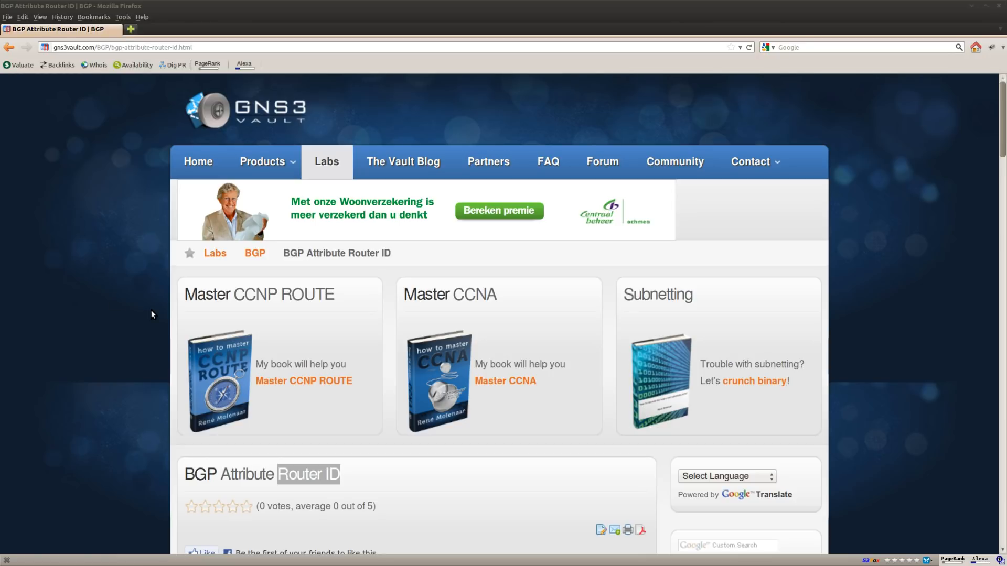
Highlight the lab title and the goals on EBGP between all ASes and advertising Barcelona's loopback0.
left_click(126, 307)
scroll(125, 393, "down", 3)
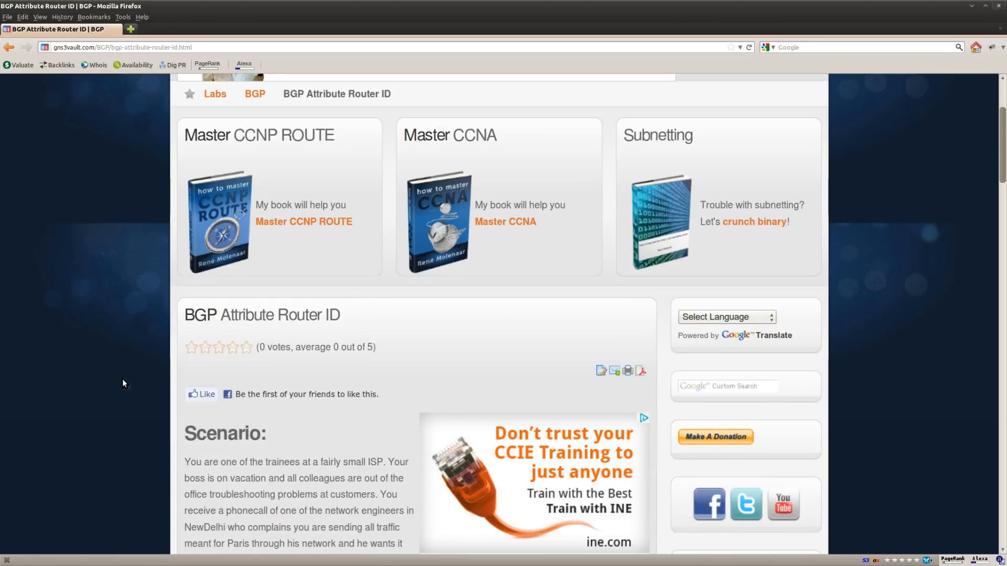
left_click_drag(346, 316, 180, 316)
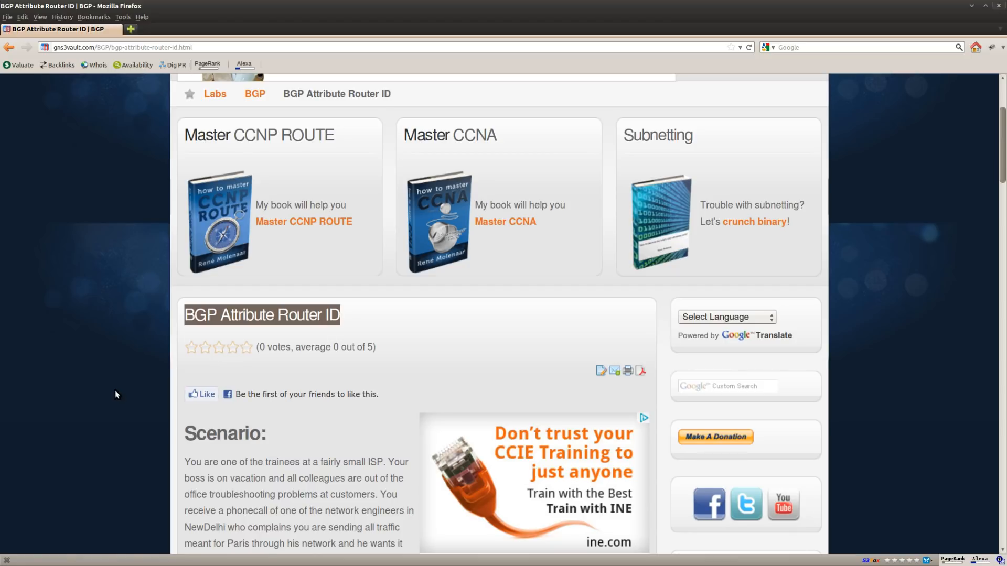
scroll(133, 385, "down", 5)
scroll(135, 386, "down", 5)
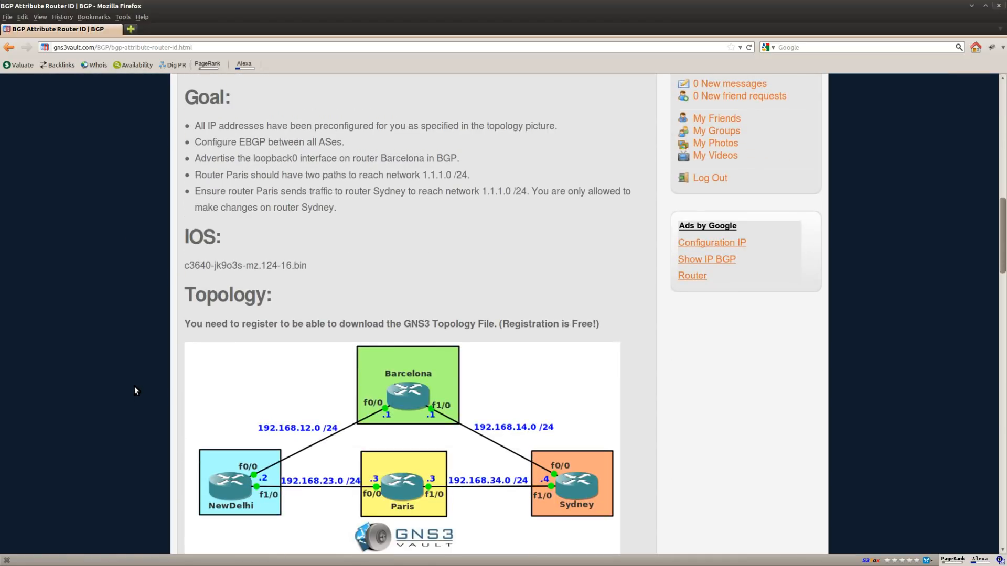
scroll(135, 387, "down", 2)
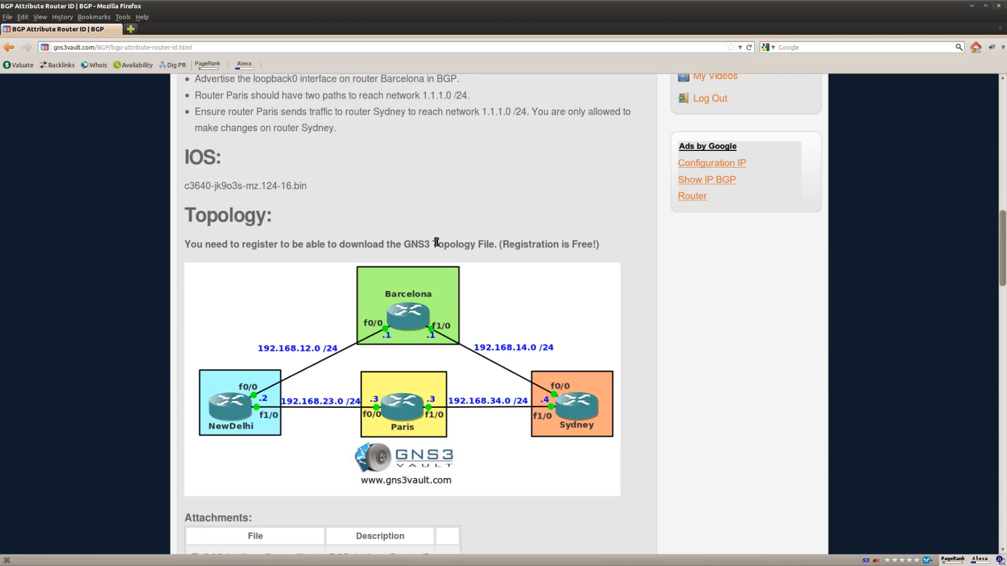
scroll(437, 239, "up", 3)
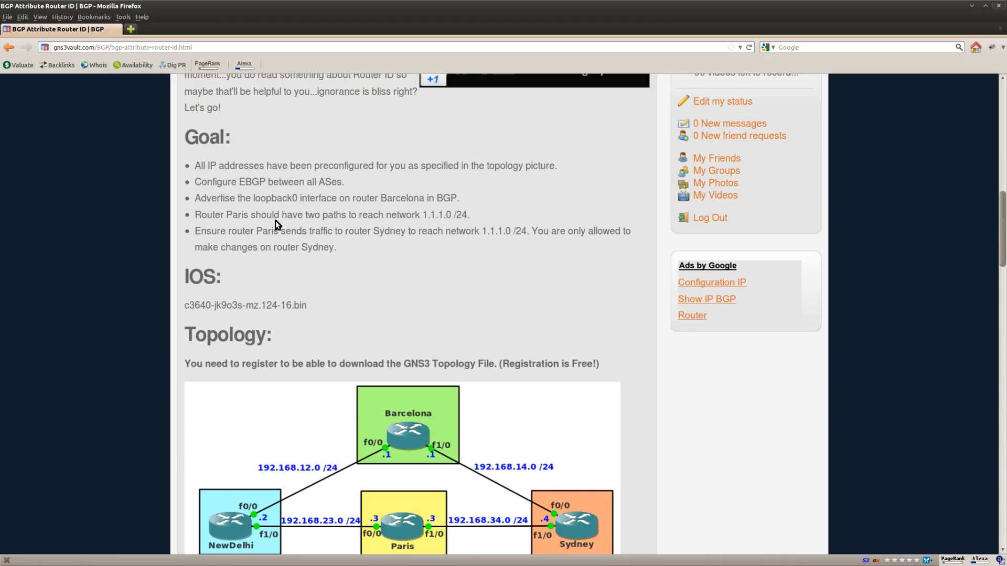
left_click_drag(344, 182, 197, 183)
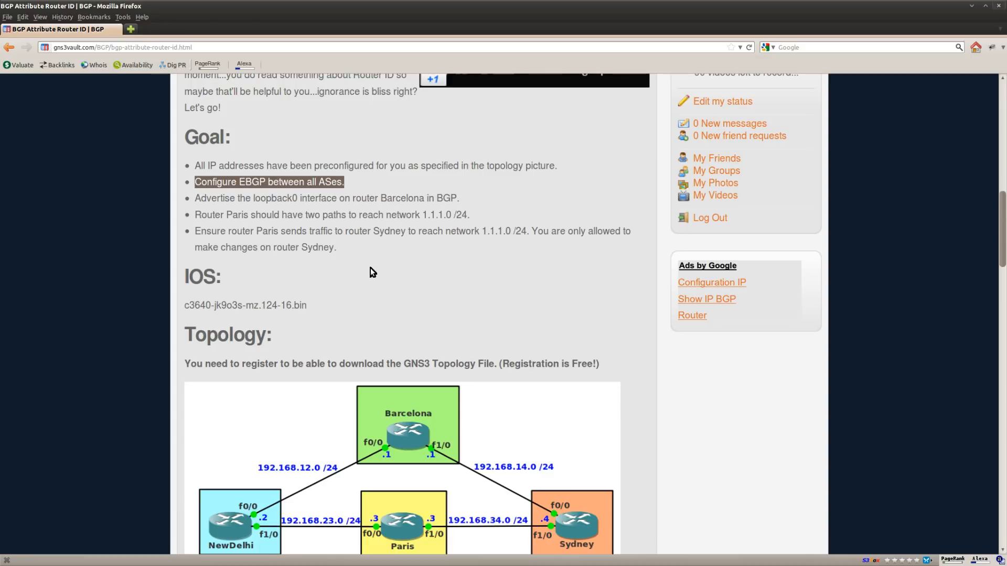
left_click_drag(459, 198, 195, 198)
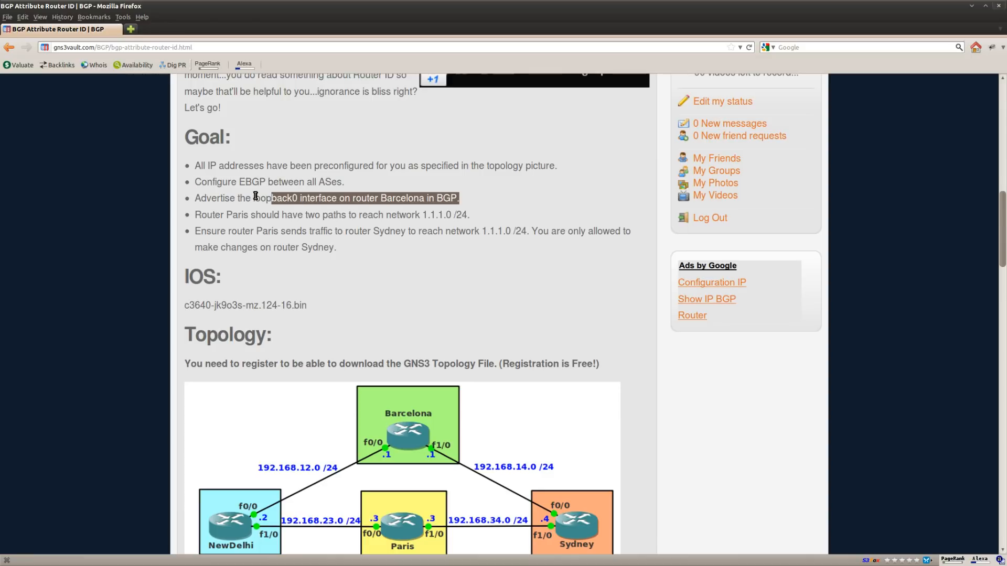
left_click(487, 255)
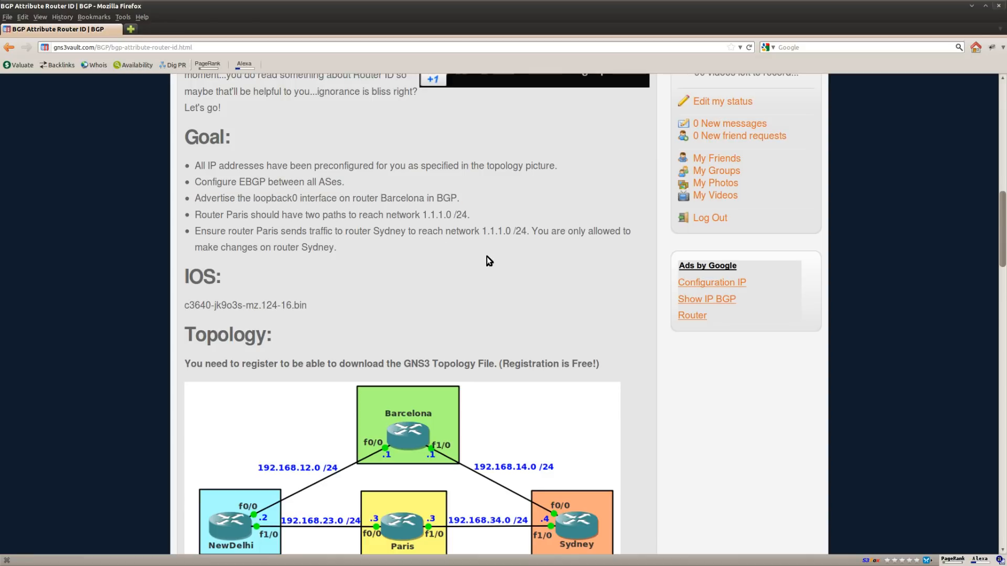
On NewDelhi, enter global configuration and start the BGP process for AS 2.
key("alt+Tab")
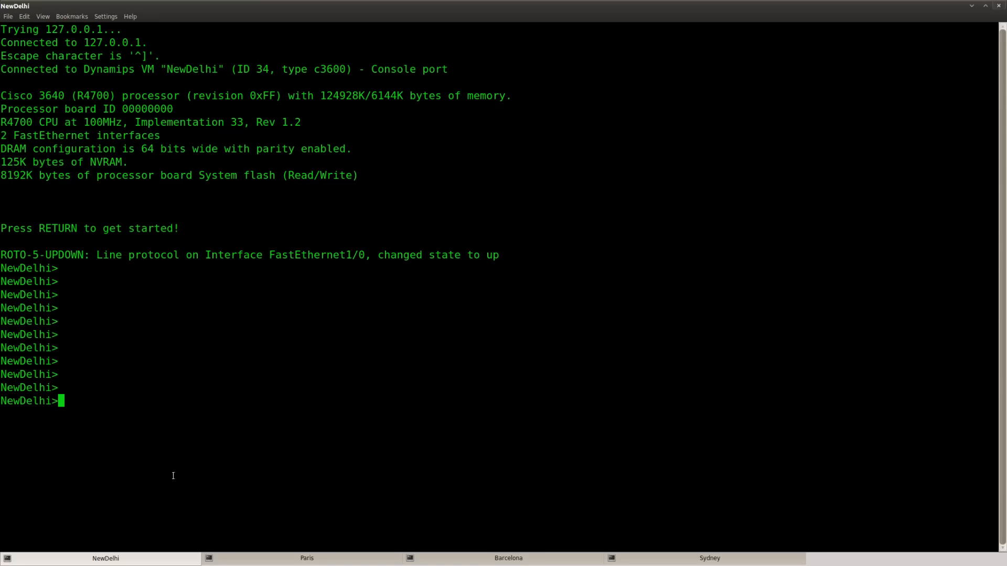
type("ena")
key("Return")
type("conf t")
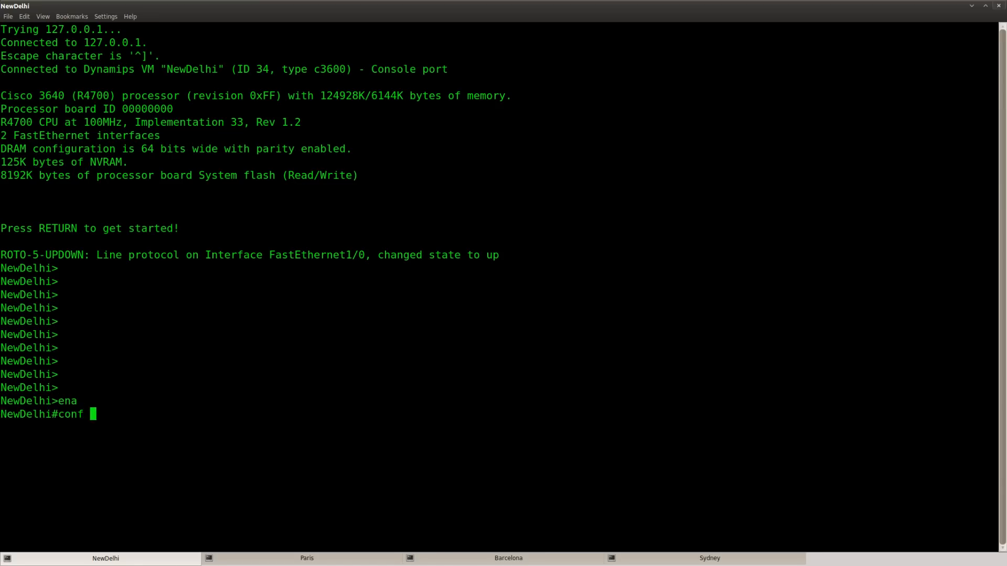
key("Return")
type("router bgp 2")
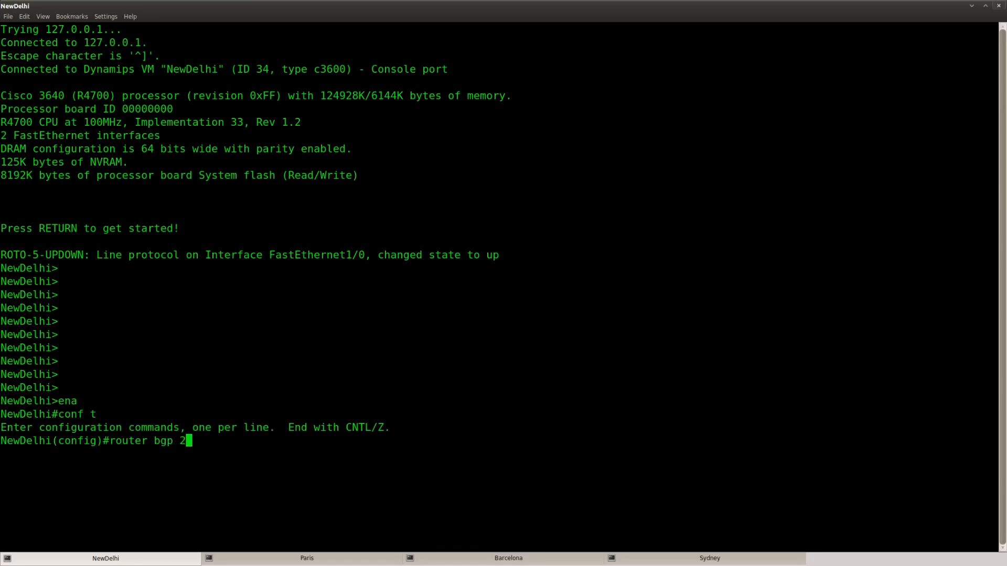
key("Return")
type("nei")
Add neighbors 192.168.12.1 remote-as 1 (Barcelona) and 192.168.23.3 remote-as 3 (Paris).
key("Tab")
type("19")
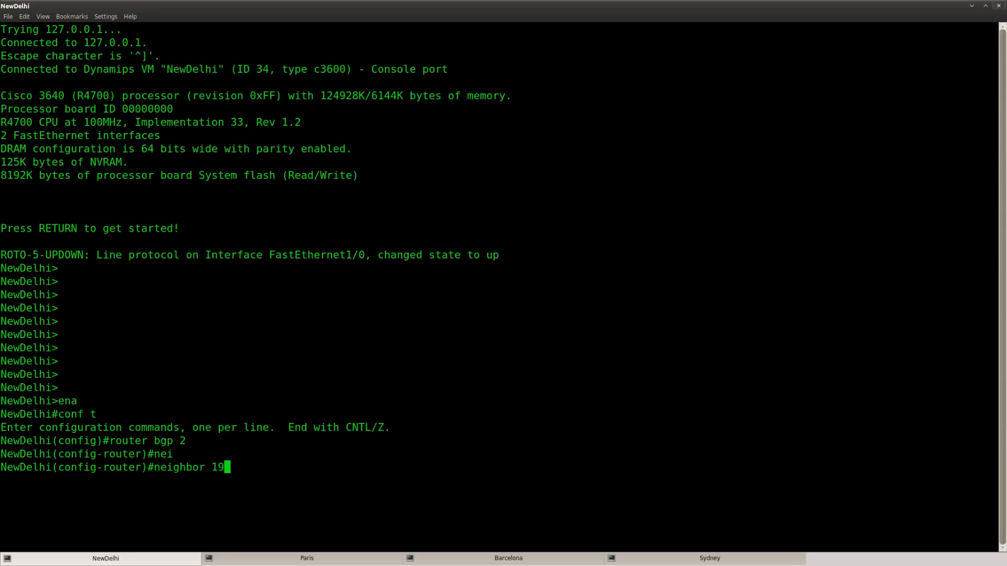
type("2.168.12.1")
type(" remote")
key("Tab")
type("1")
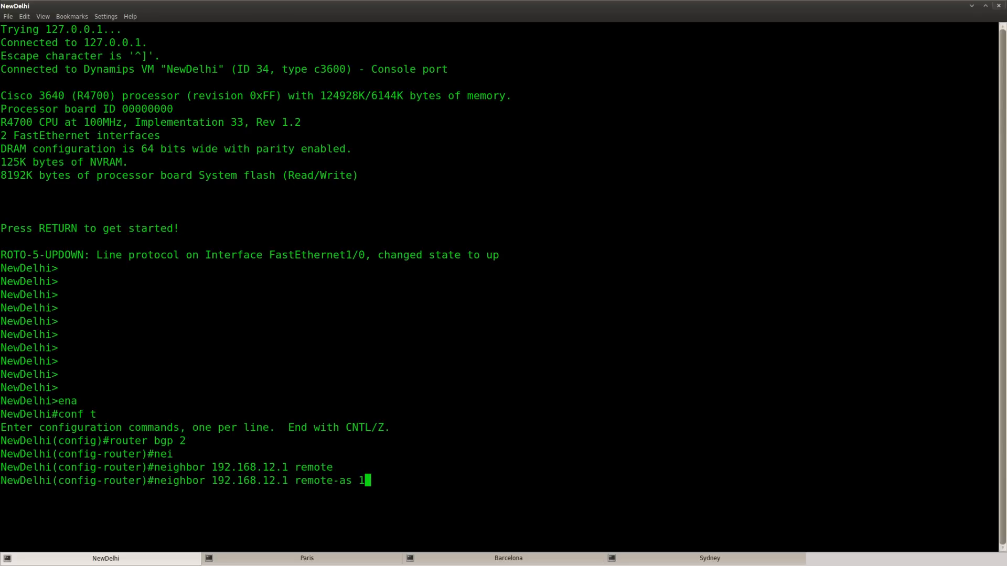
key("Return")
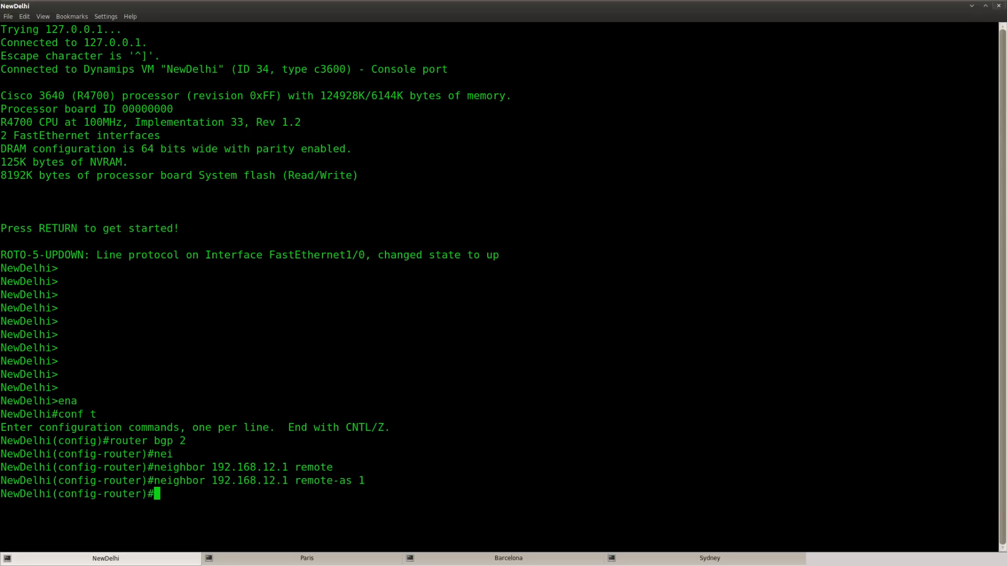
type("nei")
key("Tab")
type("192.168.23.3 remote")
key("Tab")
type("3")
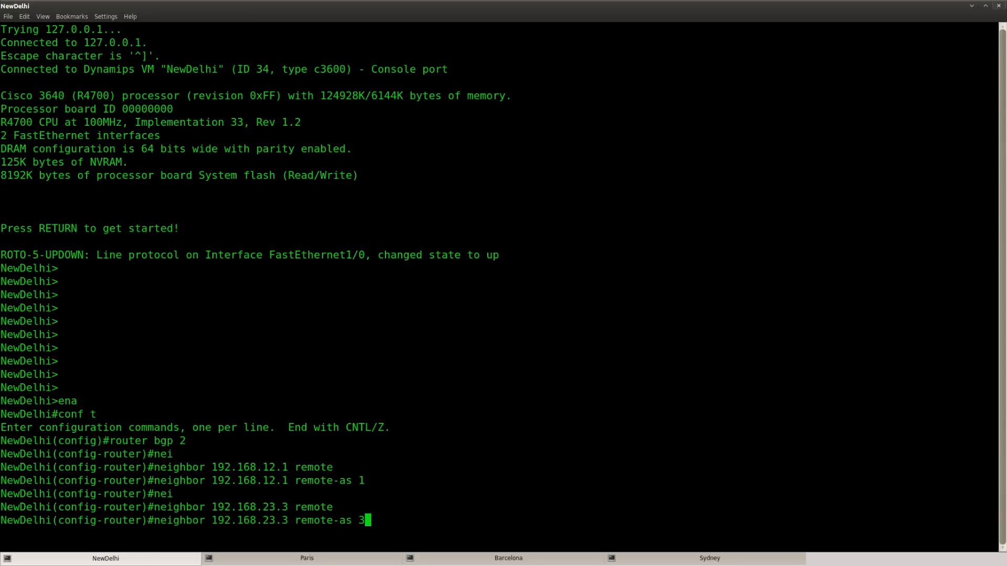
key("Return")
On the Paris console, enter global configuration and start the BGP process for AS 3.
left_click(321, 560)
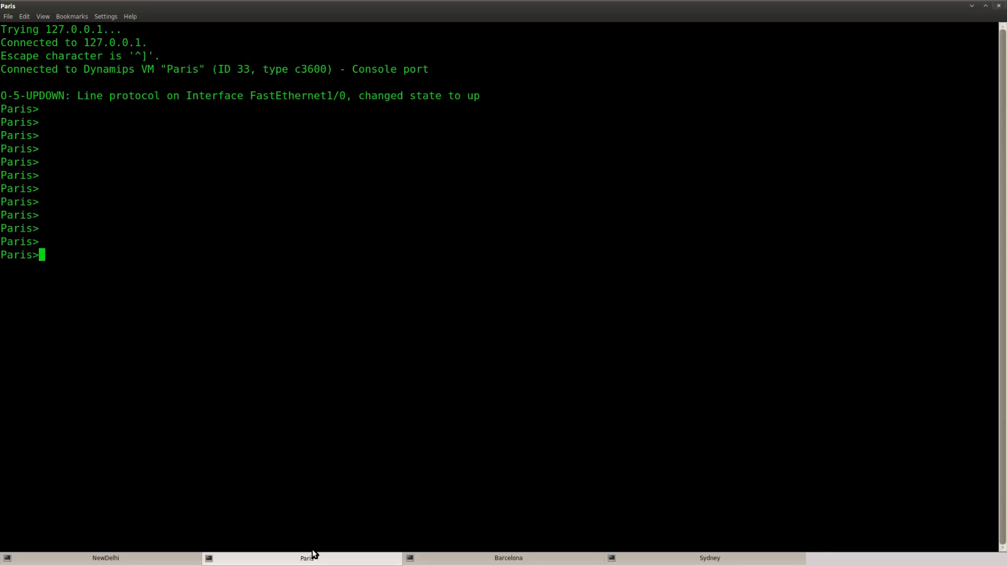
key("Return")
key("Return")
type("ena")
key("Return")
type("conf t")
key("Return")
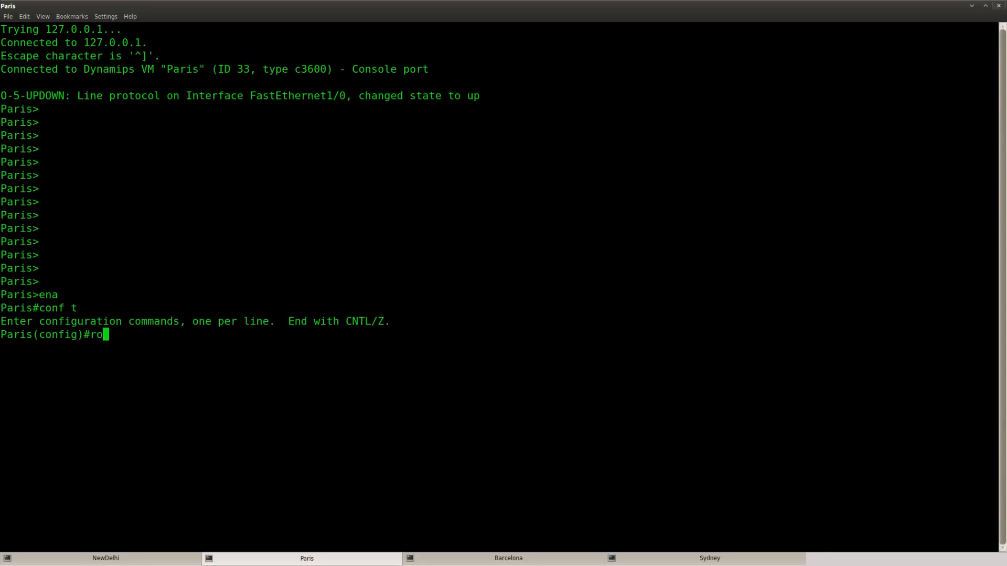
type("router bgp 3")
key("Return")
type("nei")
Add neighbors 192.168.23.2 remote-as 2 (NewDelhi) and 192.168.34.4 remote-as 4 (Sydney), correcting typos.
key("Tab")
type("192.")
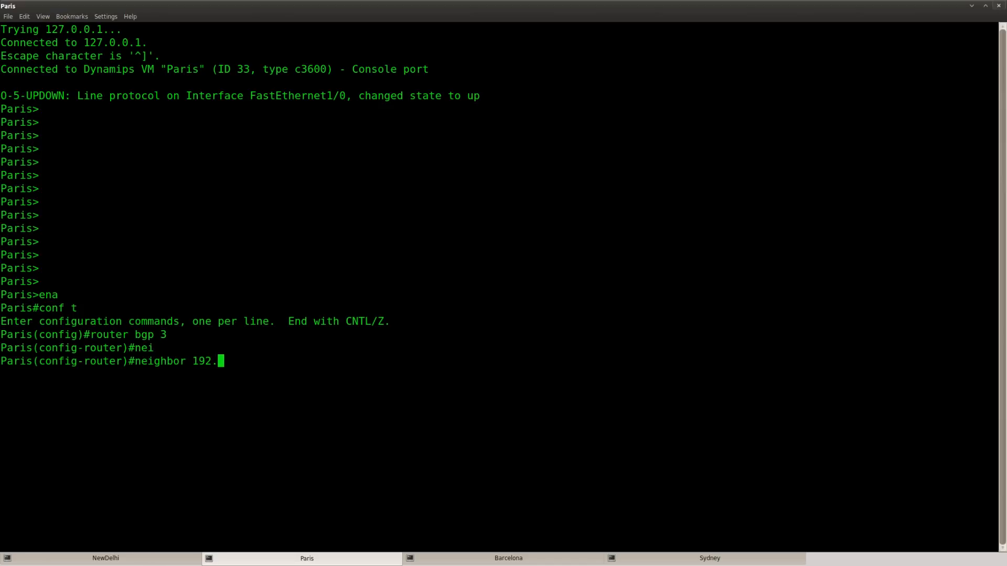
type("168.23.2 remtoe")
key("Tab")
key("BackSpace")
key("BackSpace")
key("BackSpace")
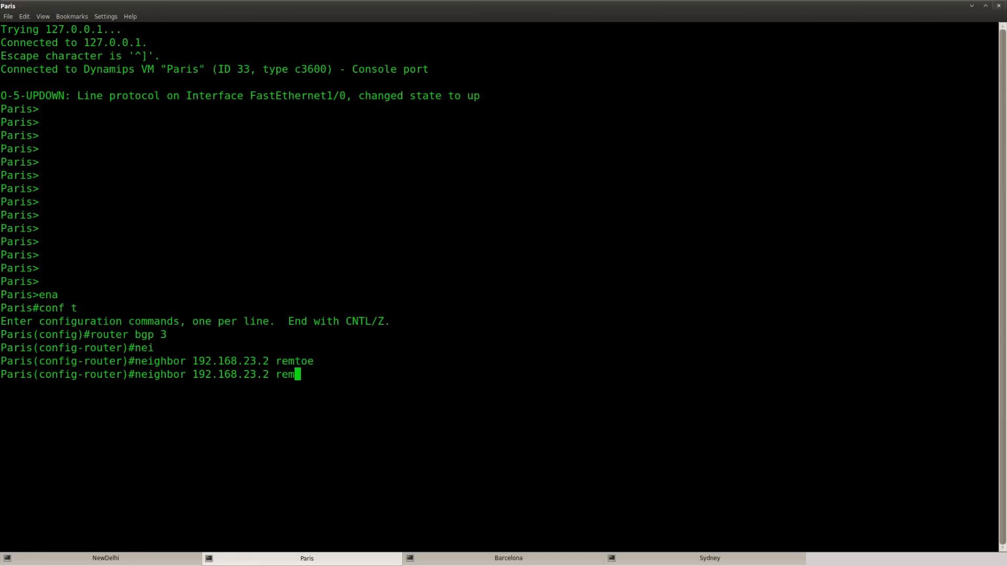
type("ote")
key("Tab")
type("2")
key("Return")
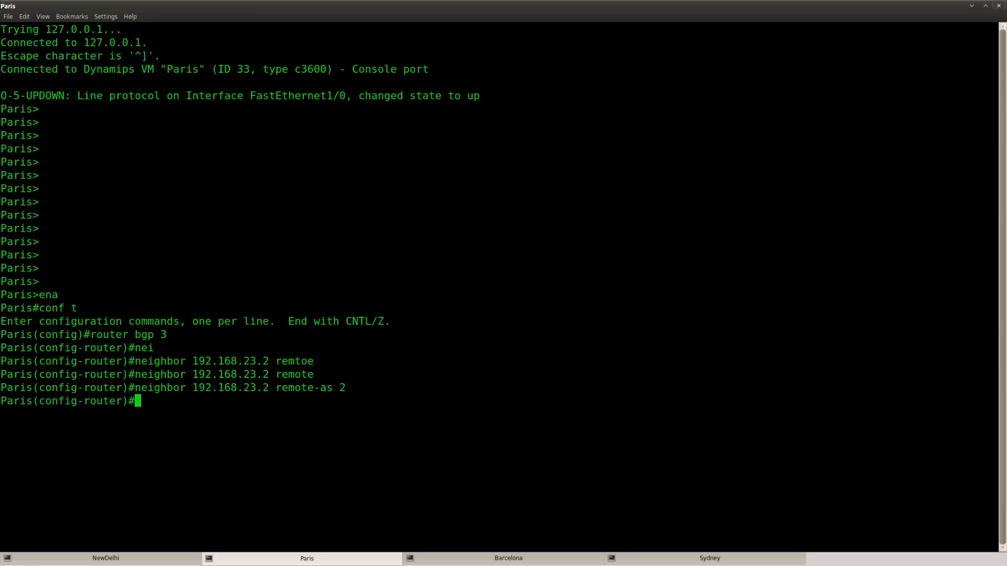
key("Return")
key("Return")
type("nei")
key("Tab")
type("192.168.")
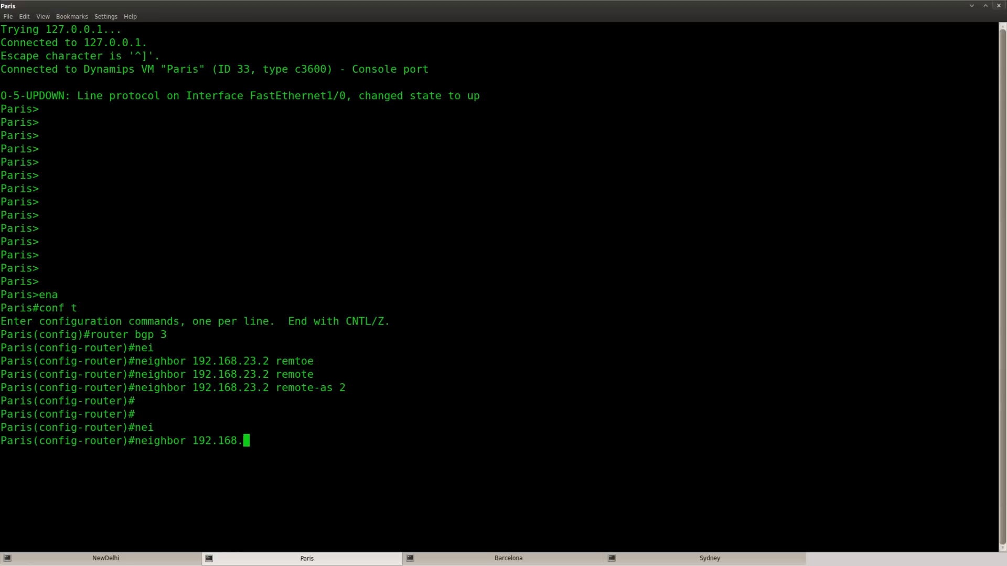
type("34.4 remote")
key("Tab")
type("3")
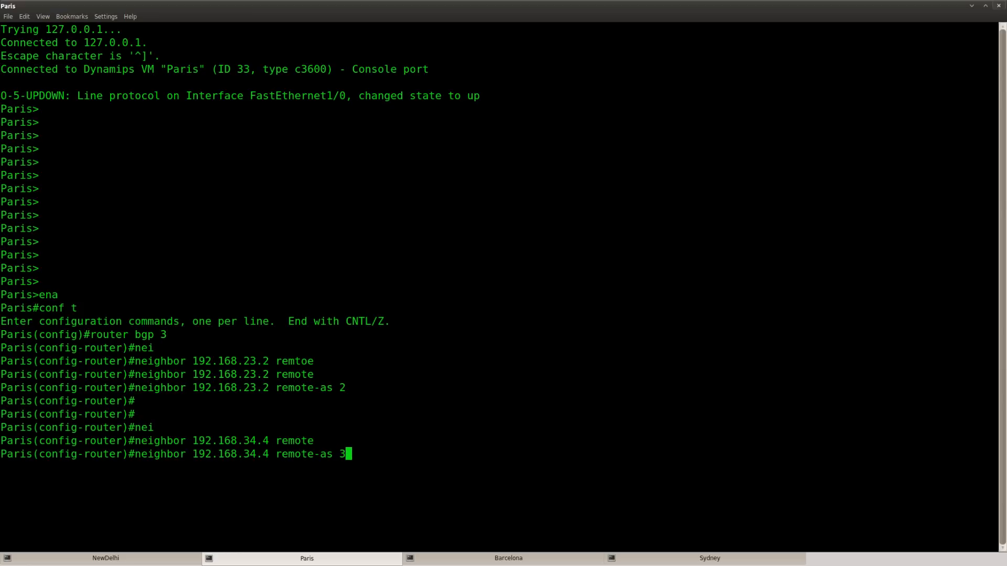
key("BackSpace")
type("4")
key("Return")
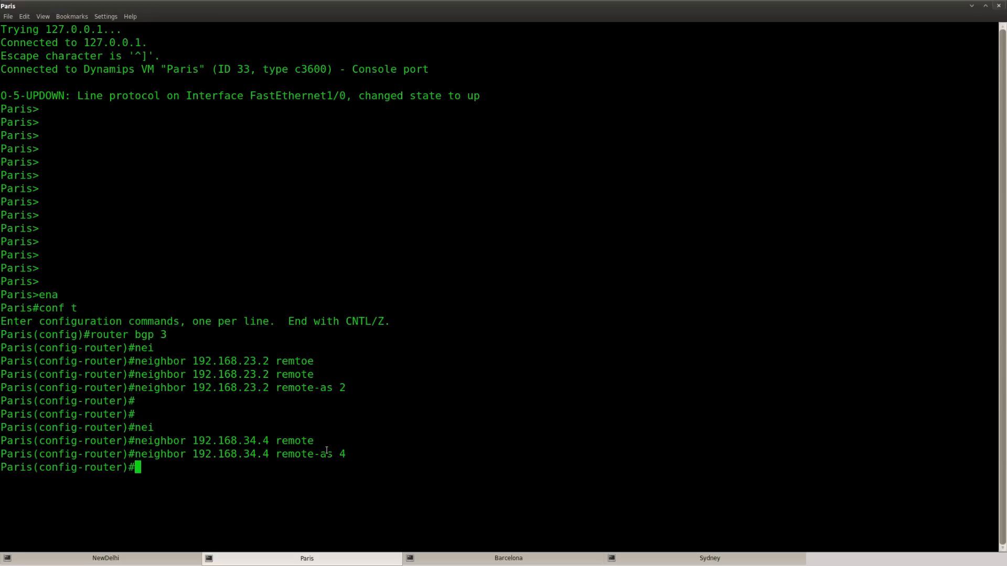
left_click(508, 558)
On Barcelona, enter global configuration and start the BGP process for AS 1.
key("Return")
key("Return")
type("ena")
key("Return")
type("con")
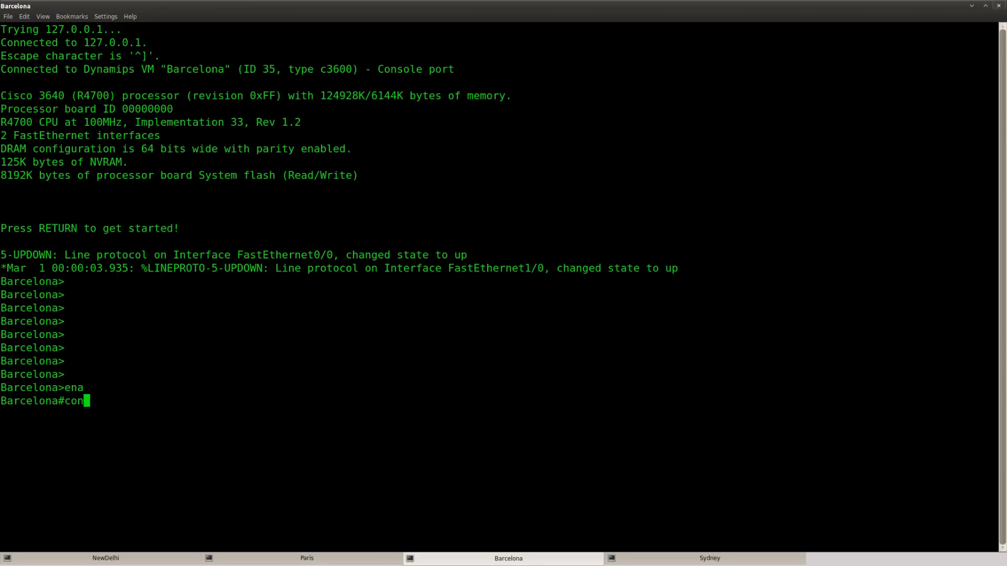
type("f t")
key("Return")
type("router bgp 1")
key("Return")
type("nei")
Add neighbors 192.168.12.2 remote-as 2 (NewDelhi) and 192.168.14.4 remote-as 4 (Sydney).
key("Tab")
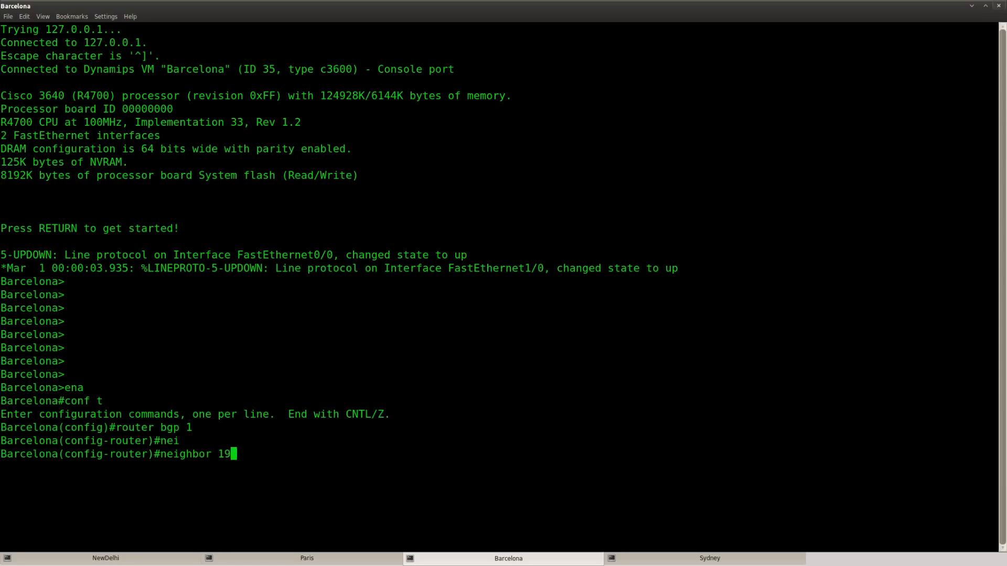
type("2.168.12.2 remote")
key("Tab")
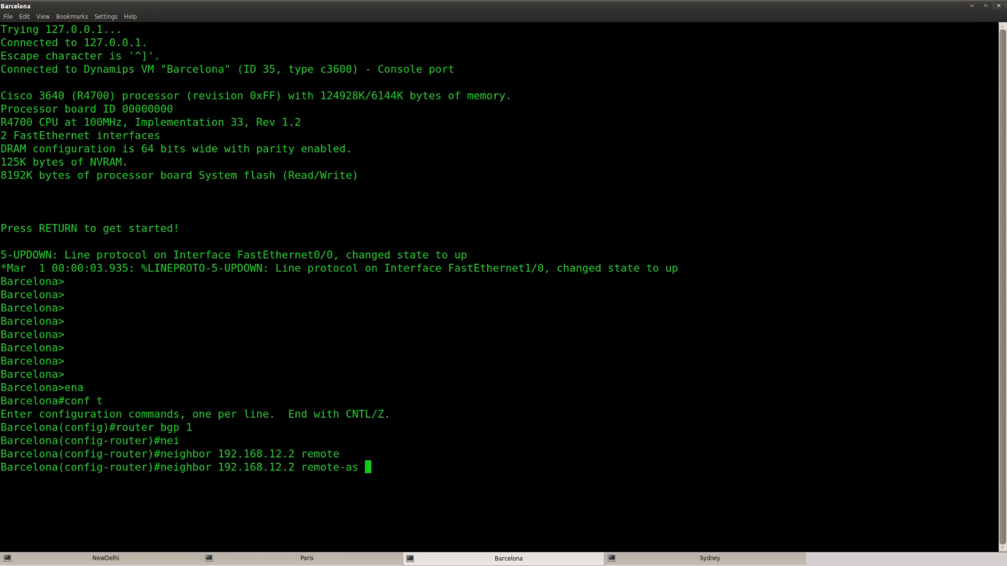
type("2")
key("Return")
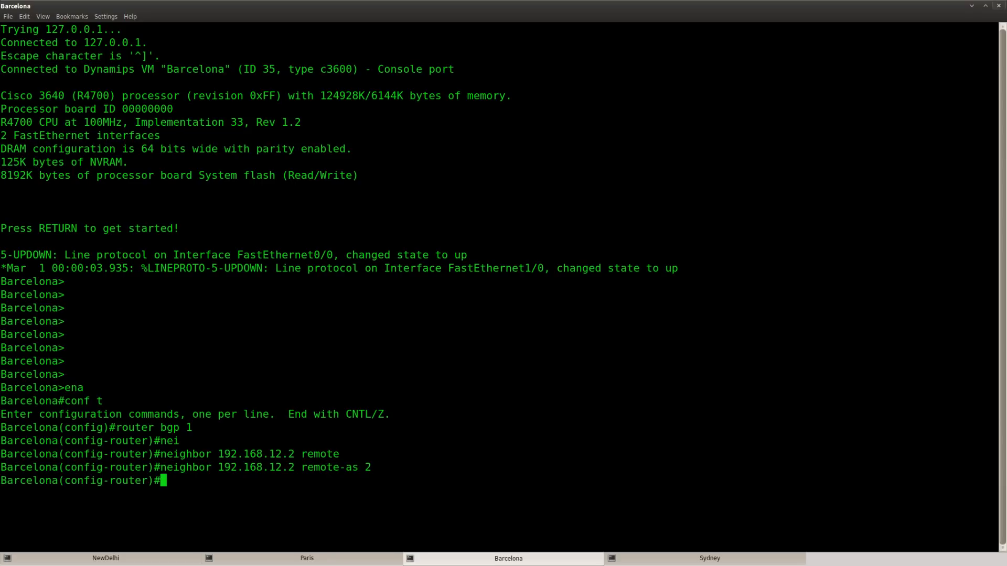
type("nei")
key("Tab")
key("Tab")
type("19")
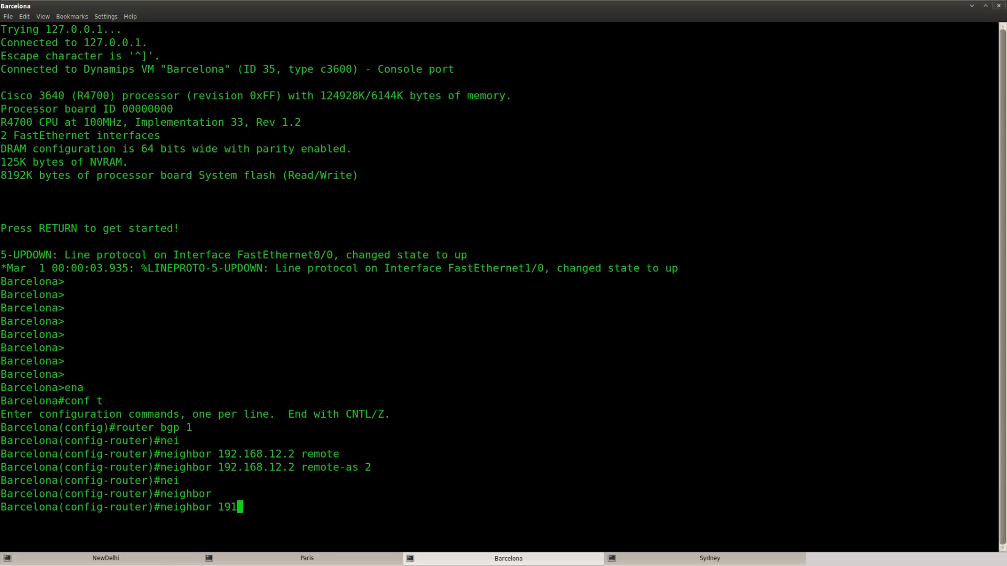
type("2.168.14")
type(".4 remote")
key("Tab")
type("4")
key("Return")
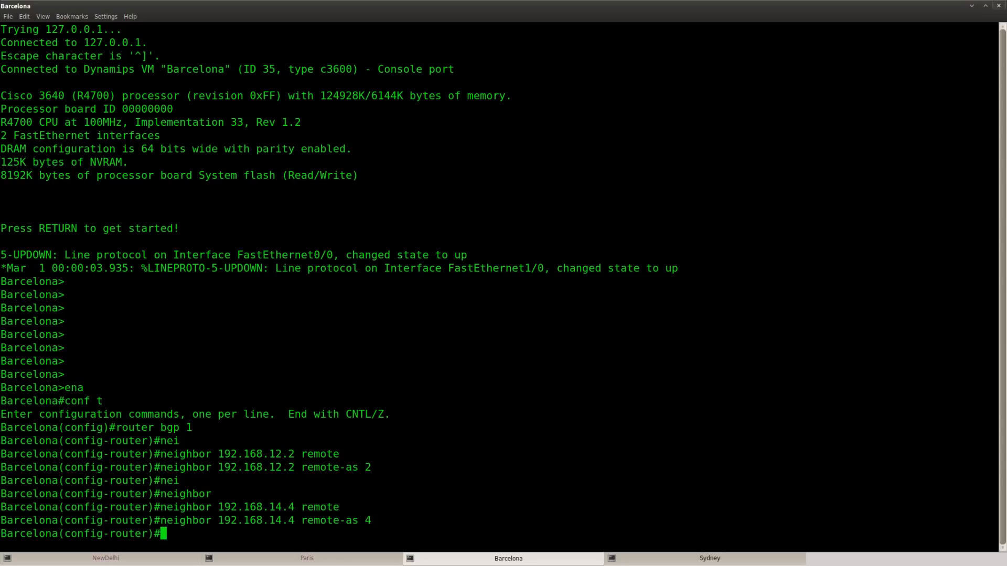
left_click(726, 562)
On Sydney, enter global configuration and start the BGP process for AS 4.
key("Return")
key("Return")
key("Return")
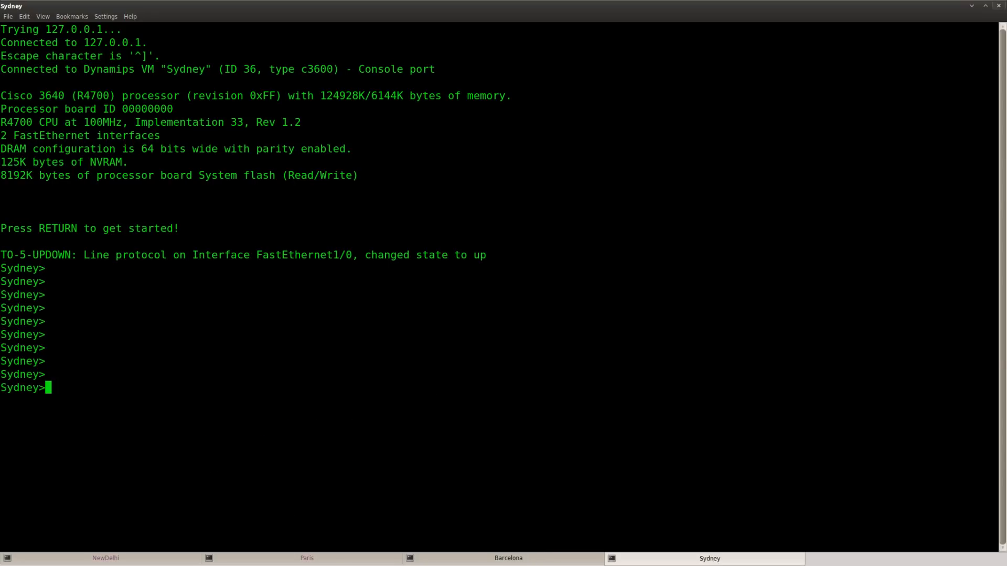
type("ena")
key("Return")
type("conf t")
key("Return")
type("router bgp 4")
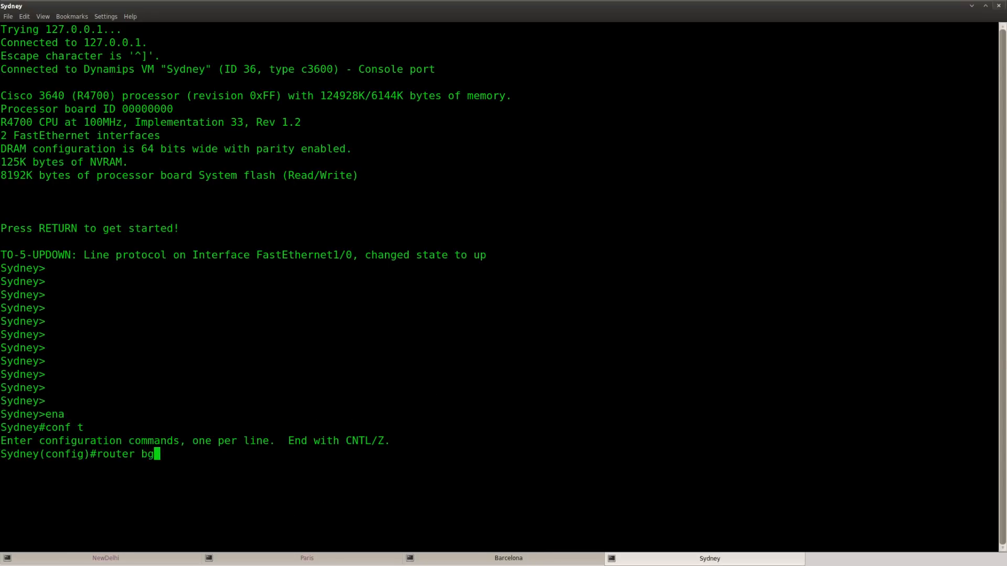
key("Return")
type("nei")
Add neighbors 192.168.14.1 remote-as 1 (Barcelona) and 192.168.34.3 remote-as 3 (Paris).
key("Tab")
type("192.16")
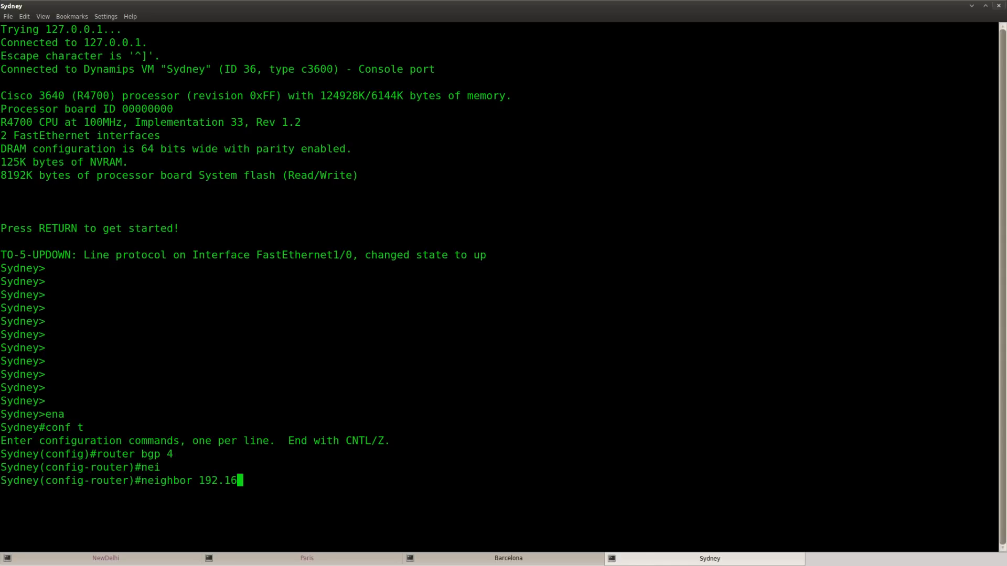
type("8.14.1 rem")
key("Tab")
type("1")
key("Return")
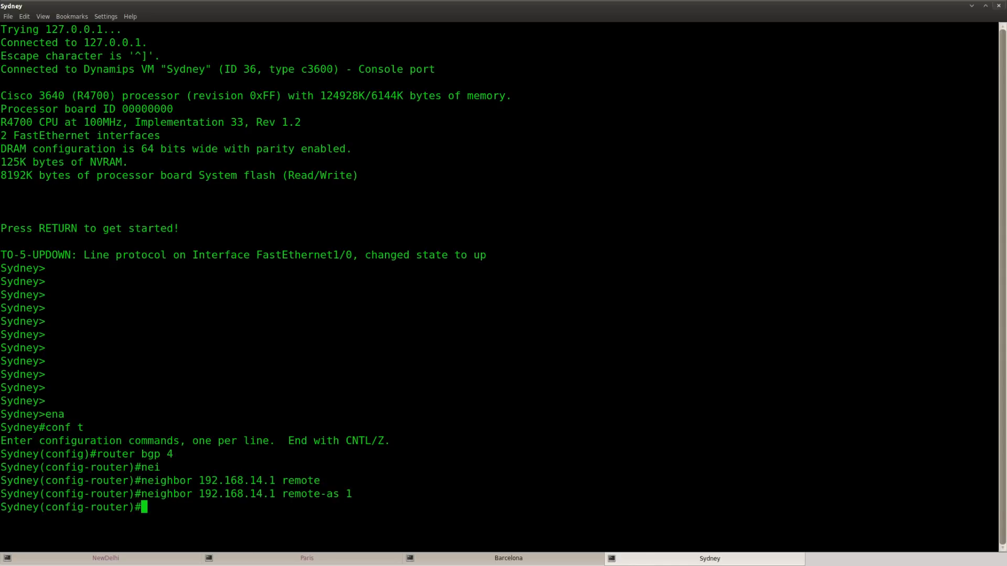
type("nei")
key("Tab")
type("192.168.34.3 remote")
key("Tab")
type("3")
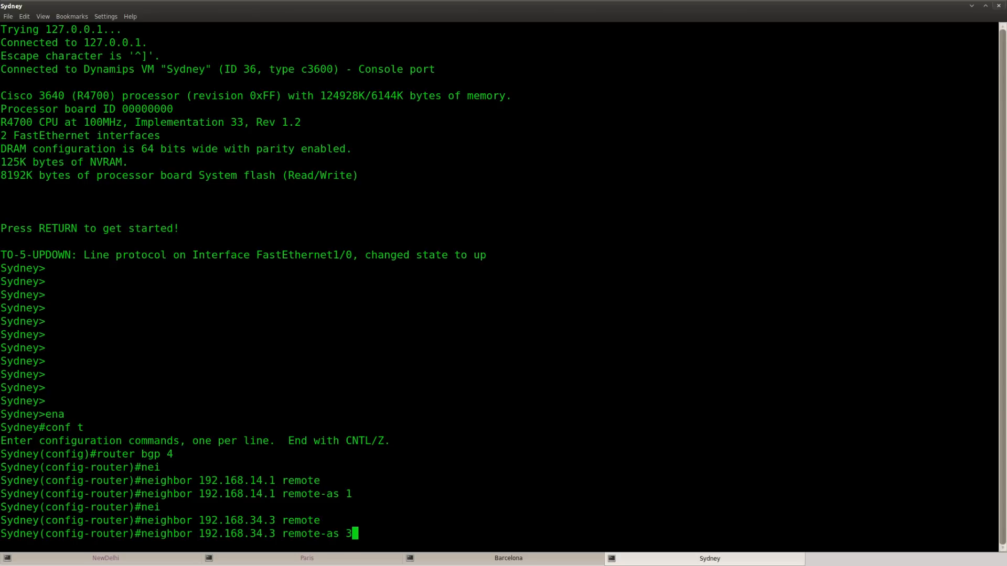
key("Return")
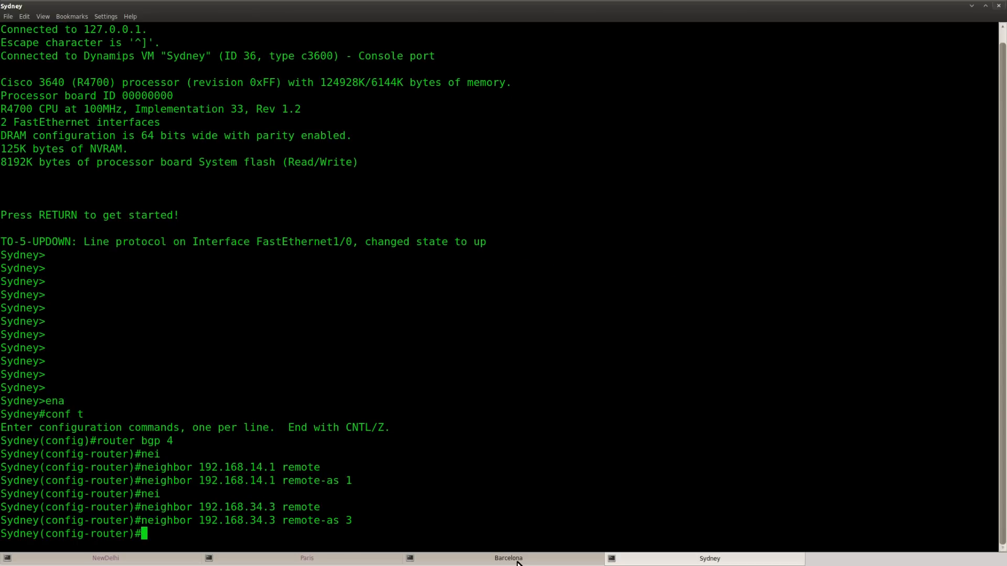
left_click(518, 561)
Display Barcelona's Loopback0 details with 'do show ip int l0' and confirm the address 1.1.1.1/24.
key("Return")
key("Return")
type("do ")
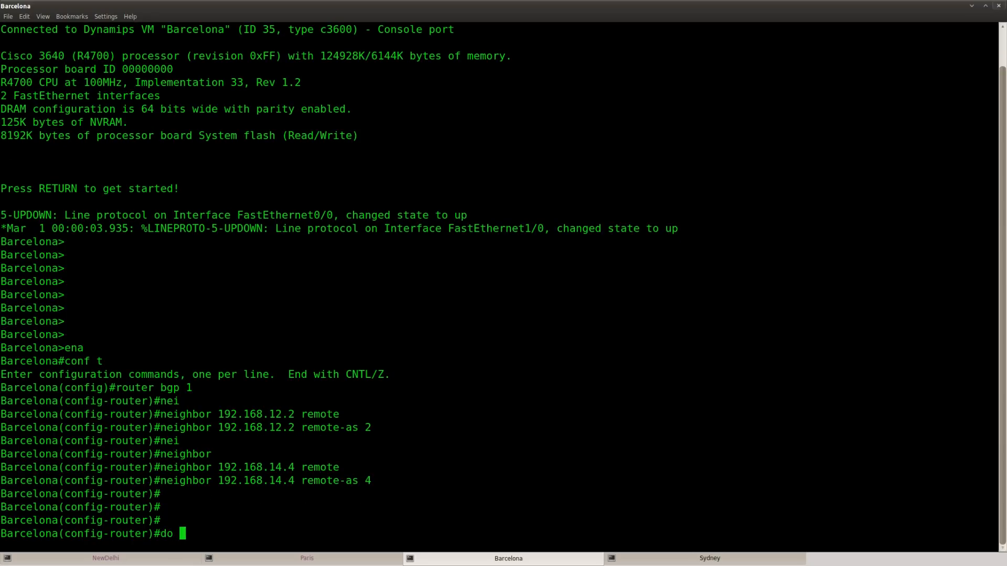
type("show ip int l0")
key("Return")
left_click_drag(206, 242, 143, 242)
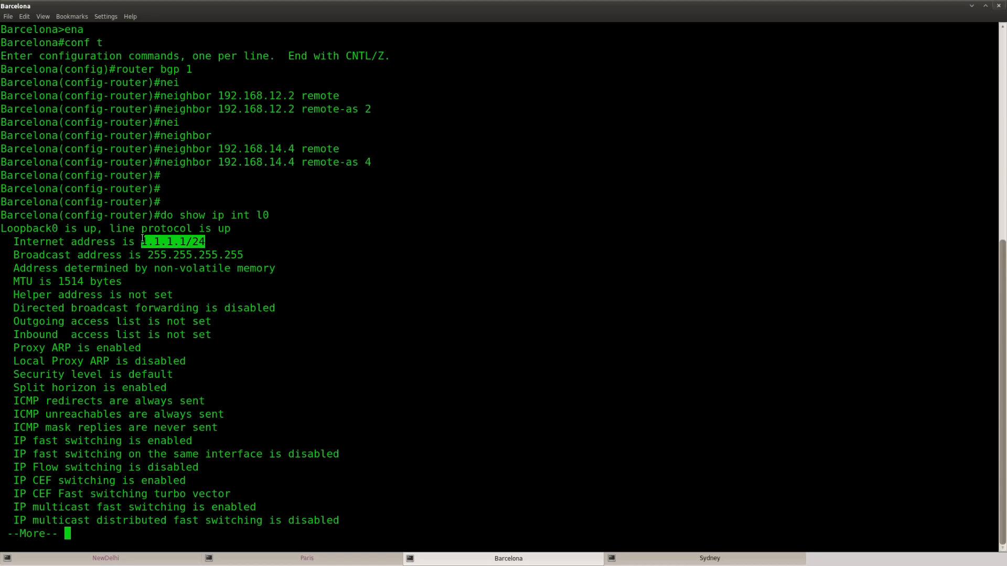
left_click(170, 254)
left_click_drag(206, 241, 187, 241)
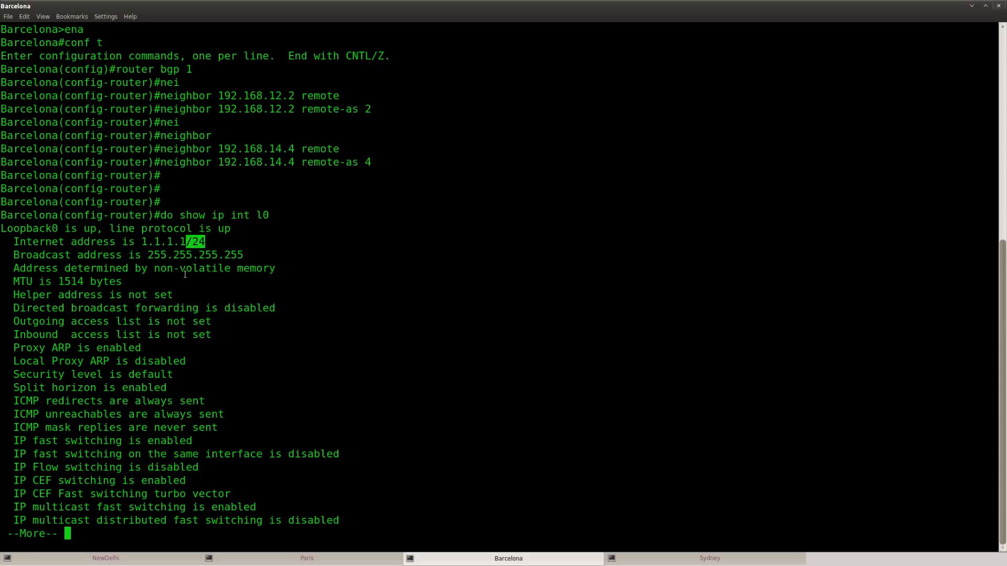
left_click(188, 242)
key("space")
type("net")
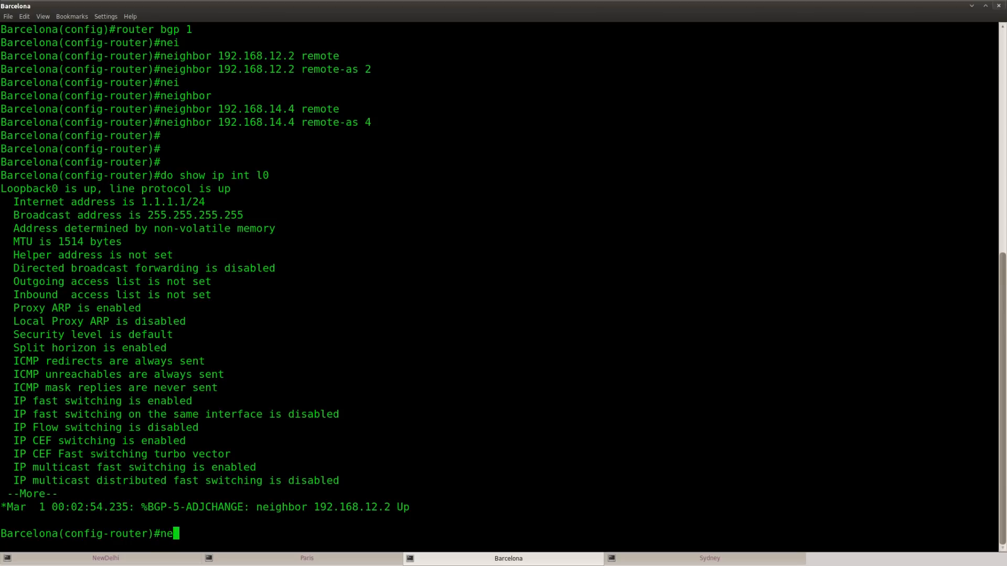
Advertise network 1.1.1.0 mask 255.255.255.0 into BGP and let both neighbor sessions come up.
key("Tab")
type("1.1.1.0 mas")
key("Tab")
type("25")
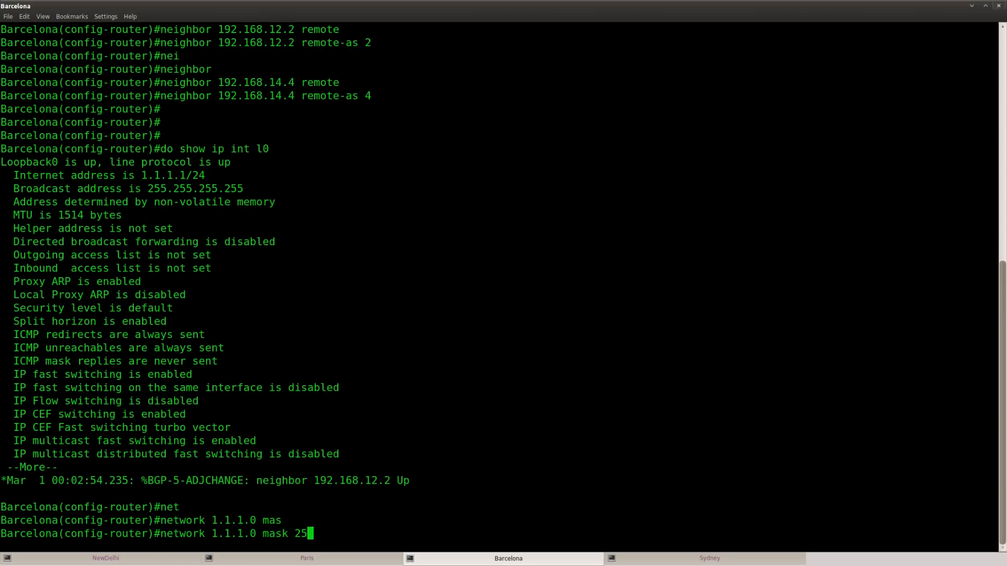
type("5.255.255.0")
key("Return")
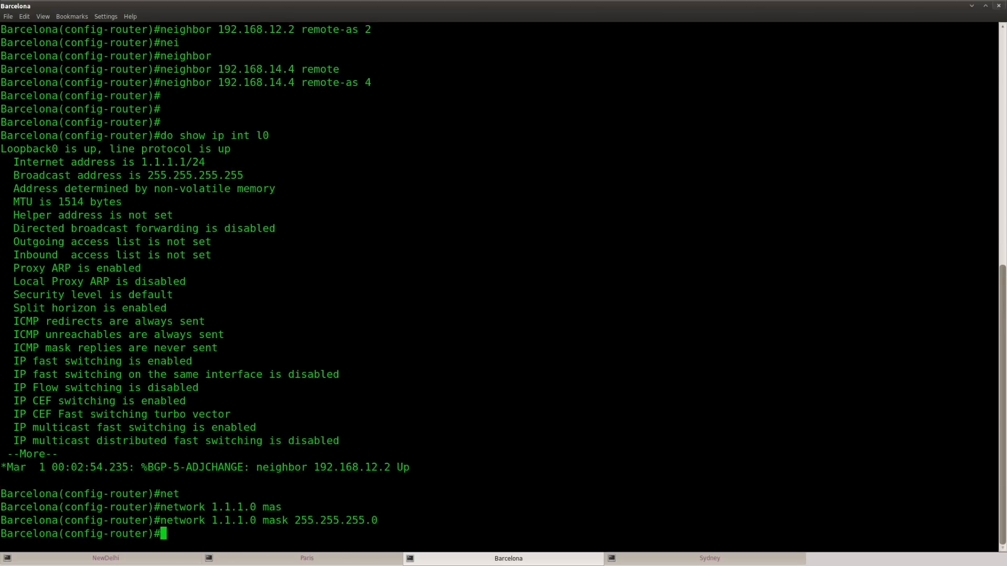
key("Return")
key("Return")
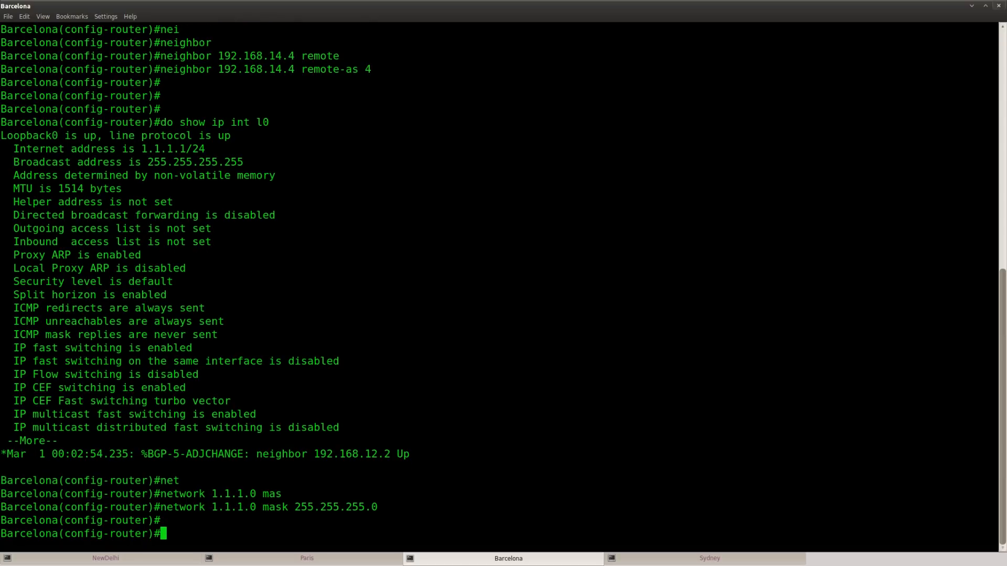
key("Return")
key("Return")
key("Return")
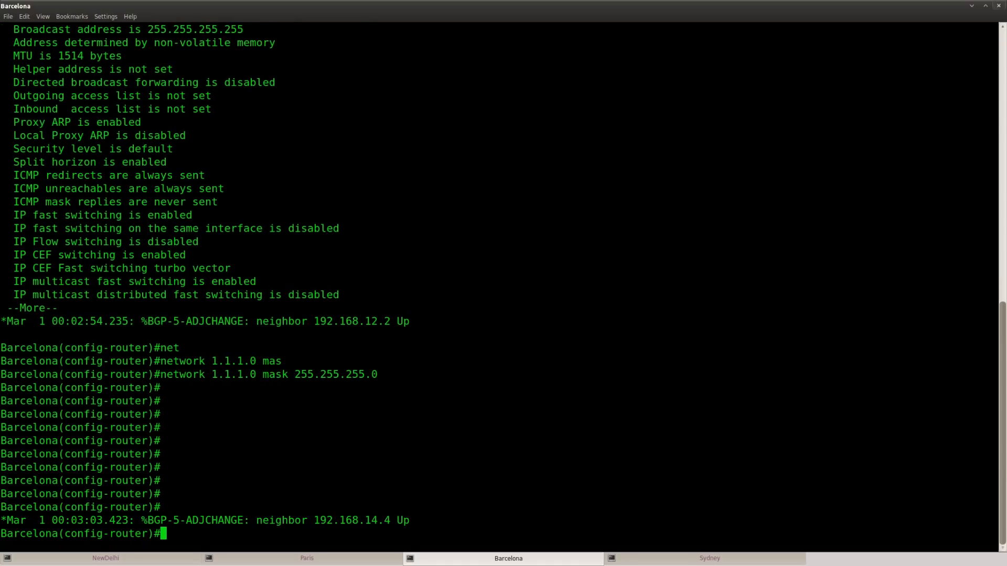
key("alt+Tab")
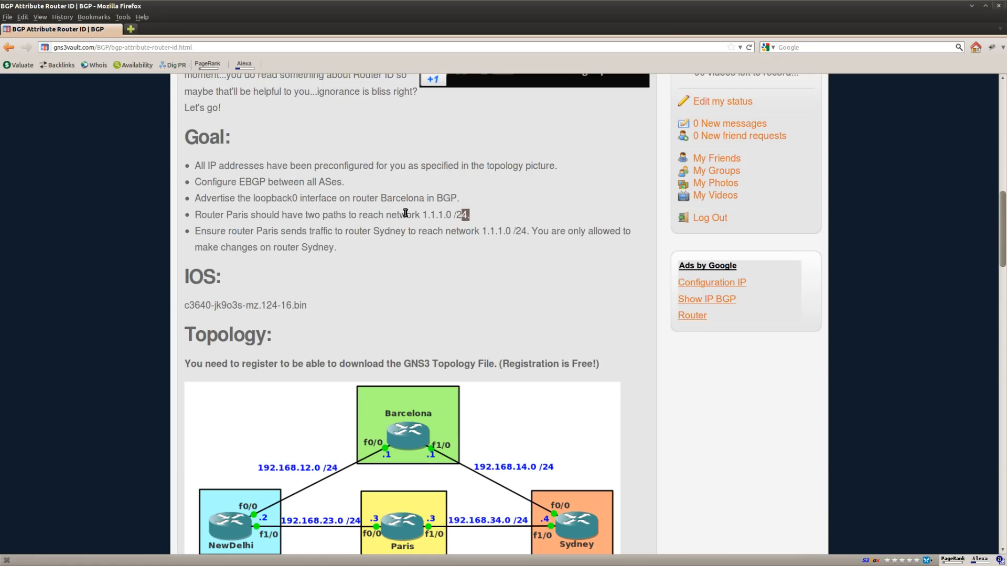
Highlight the goal that Paris needs two paths to reach network 1.1.1.0 /24.
left_click_drag(469, 214, 196, 214)
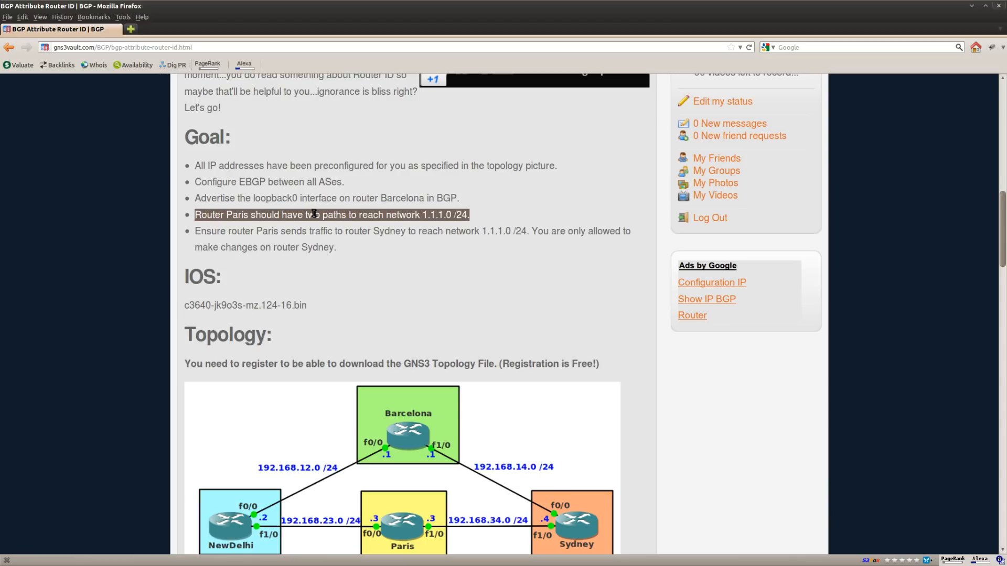
left_click_drag(471, 215, 424, 214)
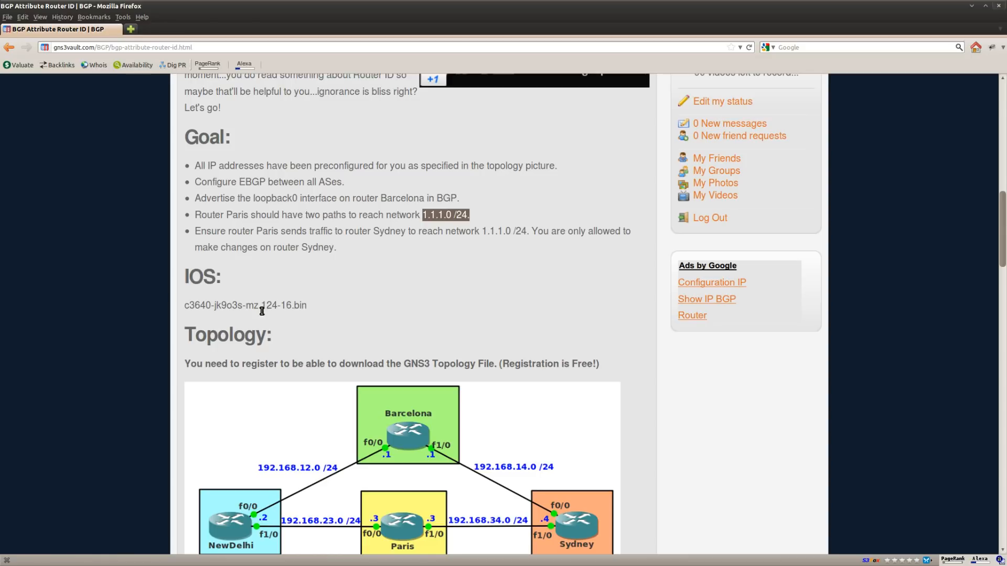
On Paris, leave configuration mode and display the BGP table with show ip bgp.
key("alt+Tab")
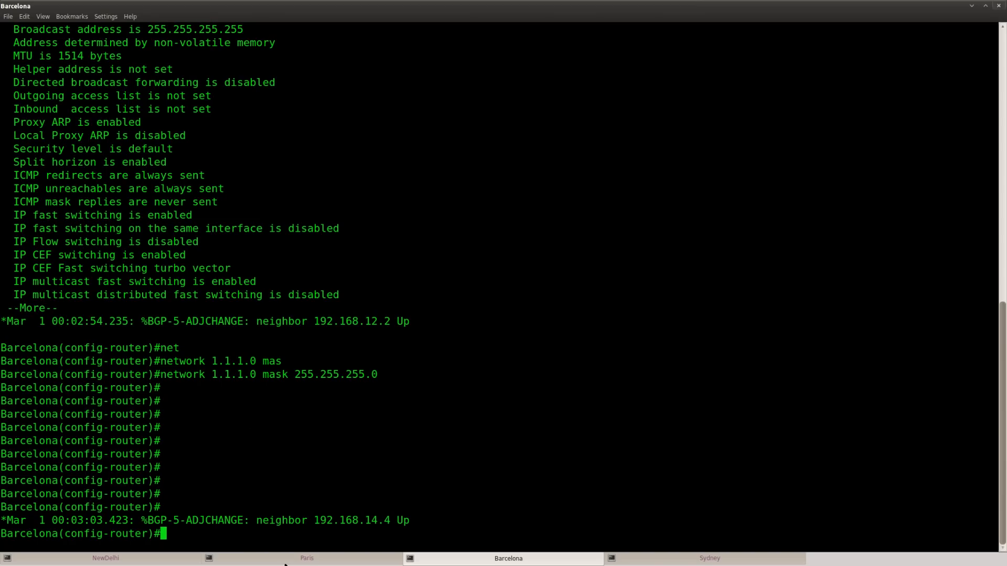
left_click(293, 561)
key("Return")
key("Return")
key("Return")
key("Return")
key("Return")
key("ctrl+z")
key("Return")
key("Return")
key("Return")
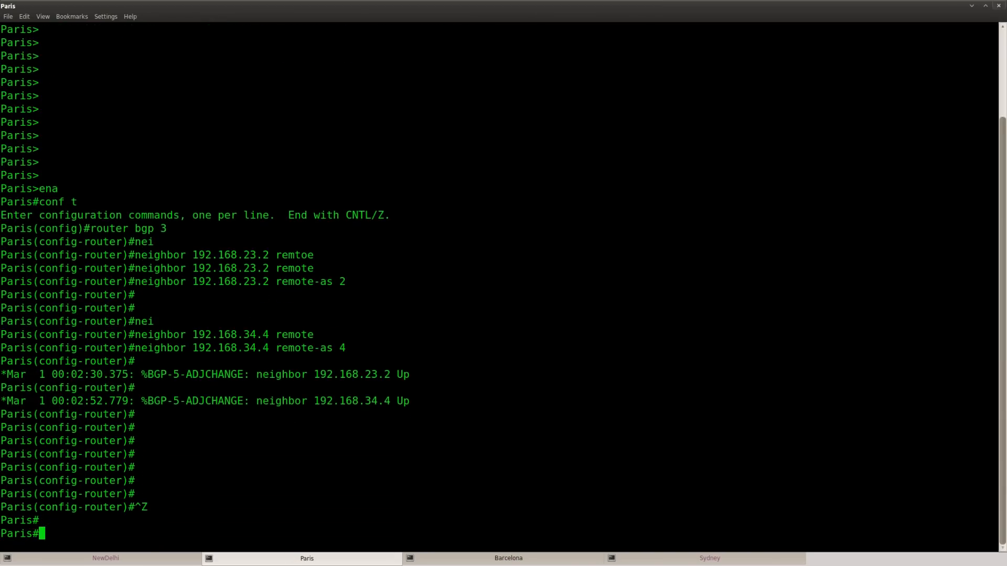
key("Return")
key("Return")
key("Return")
type("sho")
key("Tab")
type("ip")
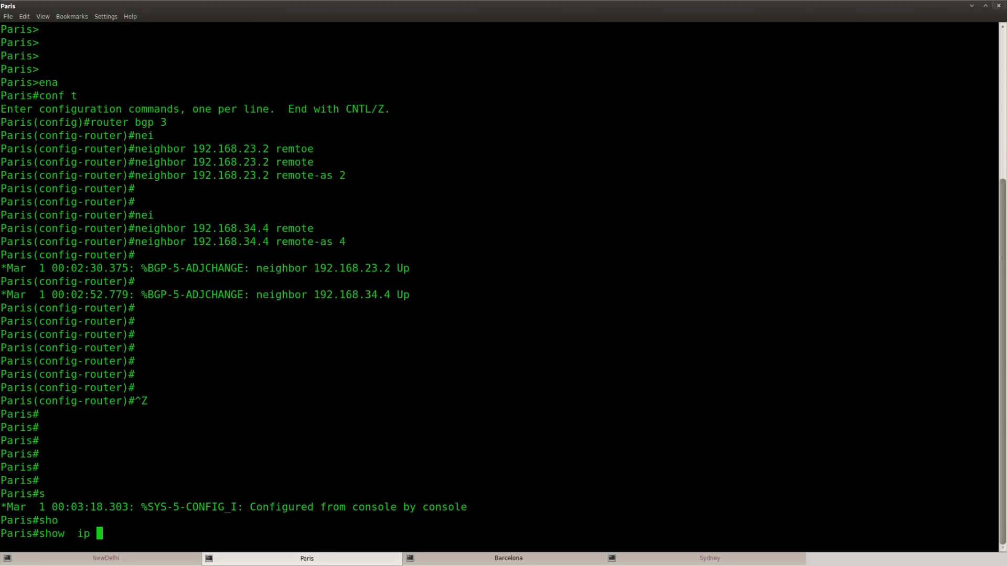
key("BackSpace")
key("BackSpace")
key("BackSpace")
key("Tab")
type("ip bg")
key("Tab")
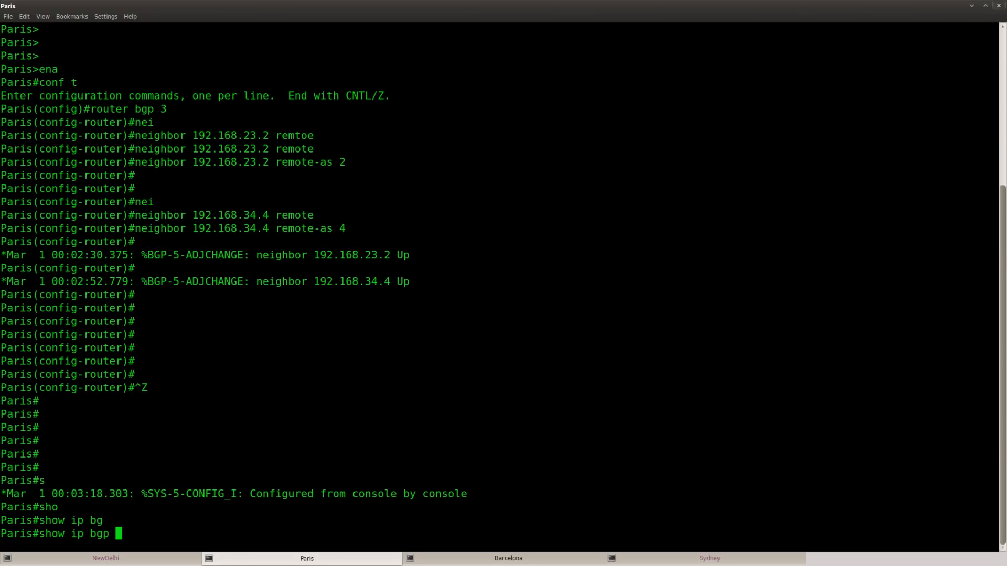
key("Return")
Rerun show ip bgp repeatedly until two paths to 1.1.1.0/24 appear, best via 192.168.34.4.
key("Return")
key("Return")
key("Return")
key("Up")
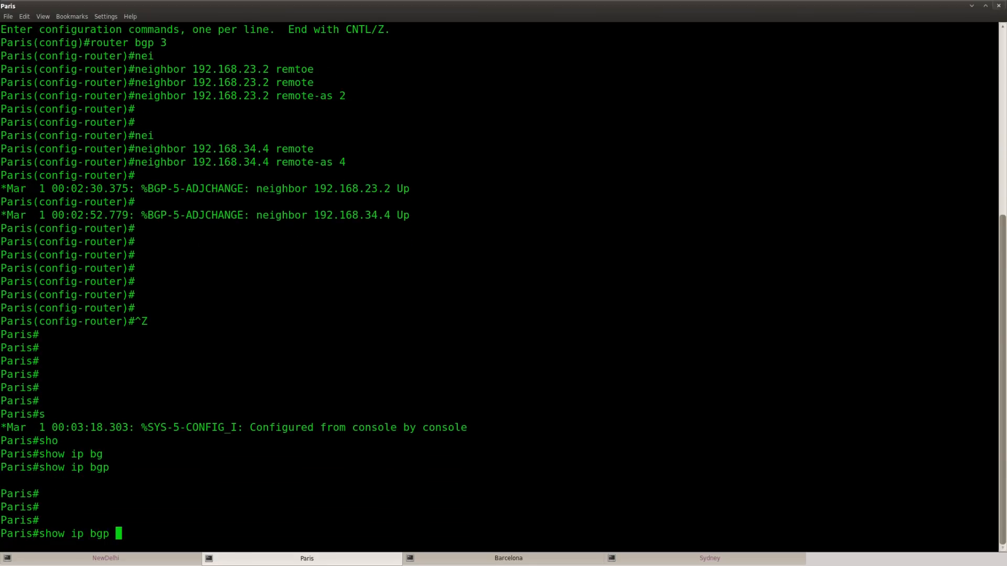
key("Return")
key("Return")
key("Return")
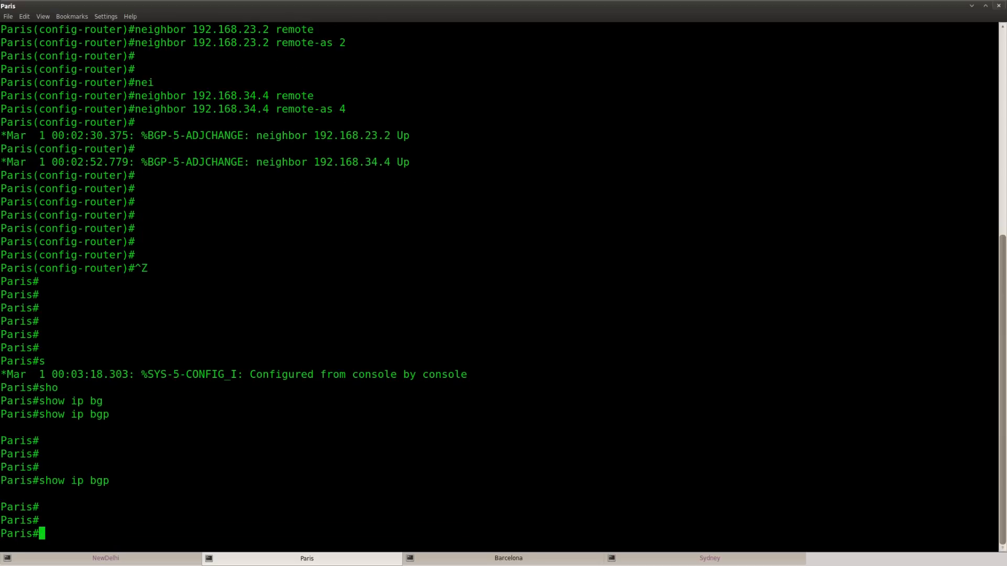
key("Return")
key("Up")
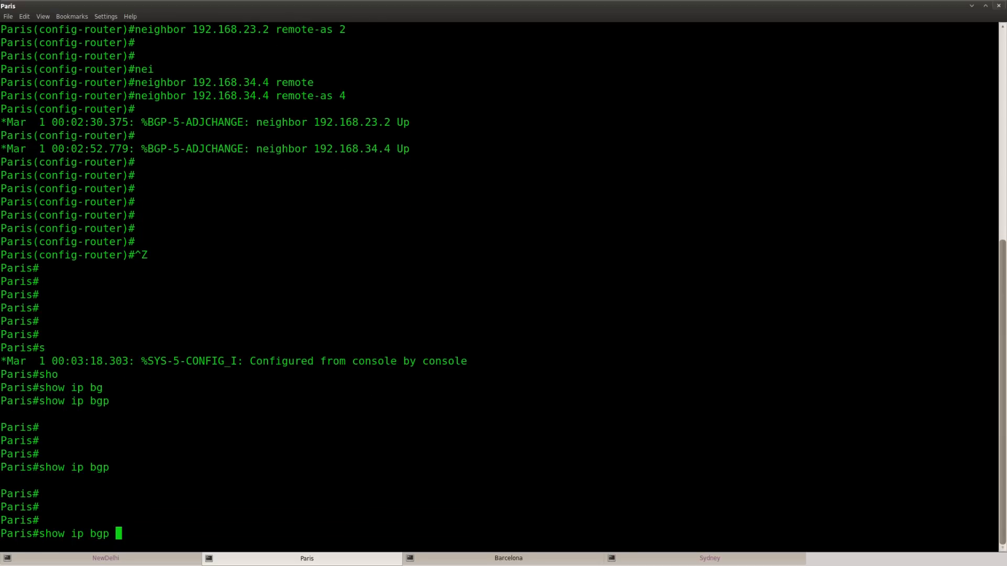
key("Return")
key("Up")
key("Return")
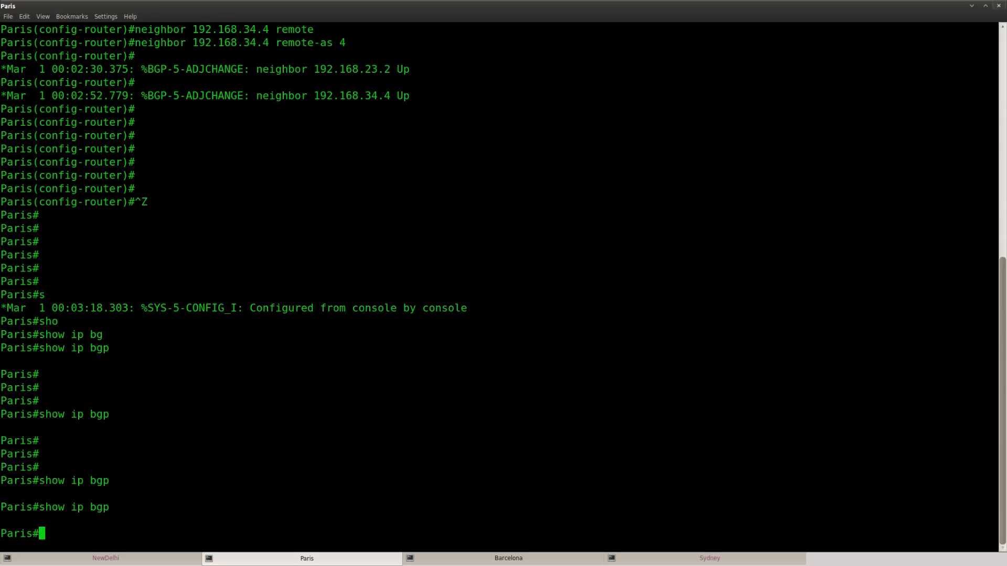
key("Return")
key("Return")
key("Up")
key("Return")
key("Return")
key("Return")
key("Up")
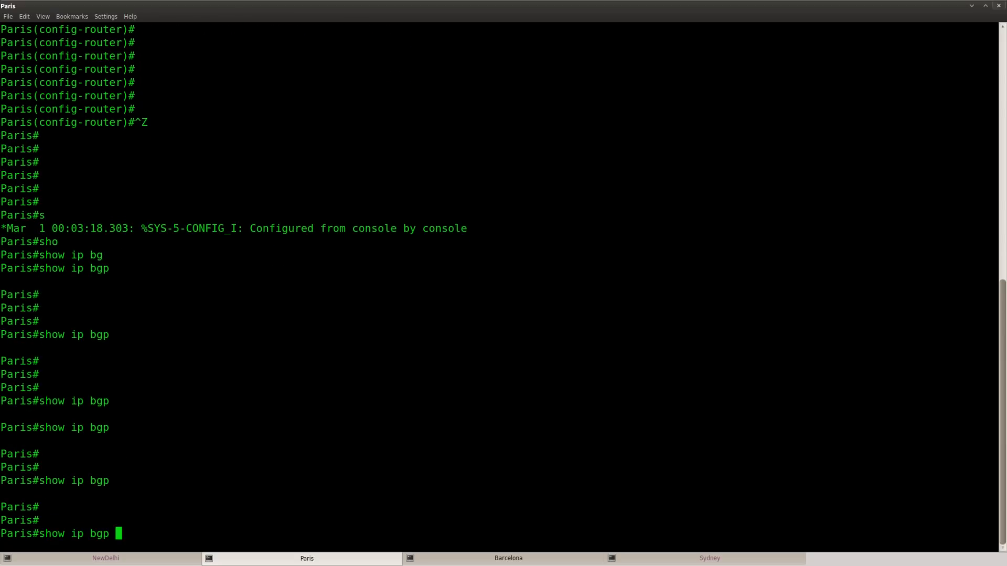
key("Return")
key("Up")
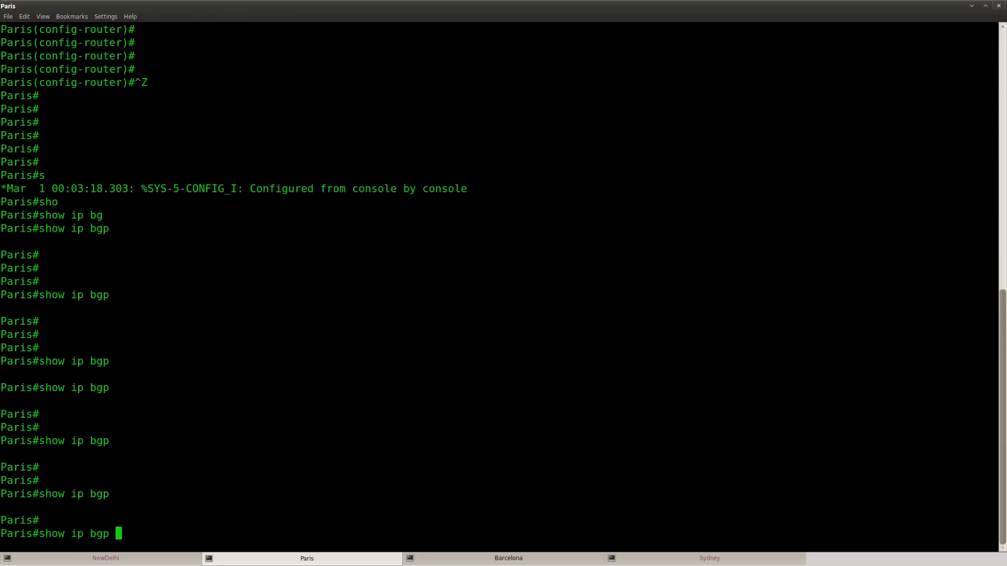
key("Return")
key("Return")
key("Return")
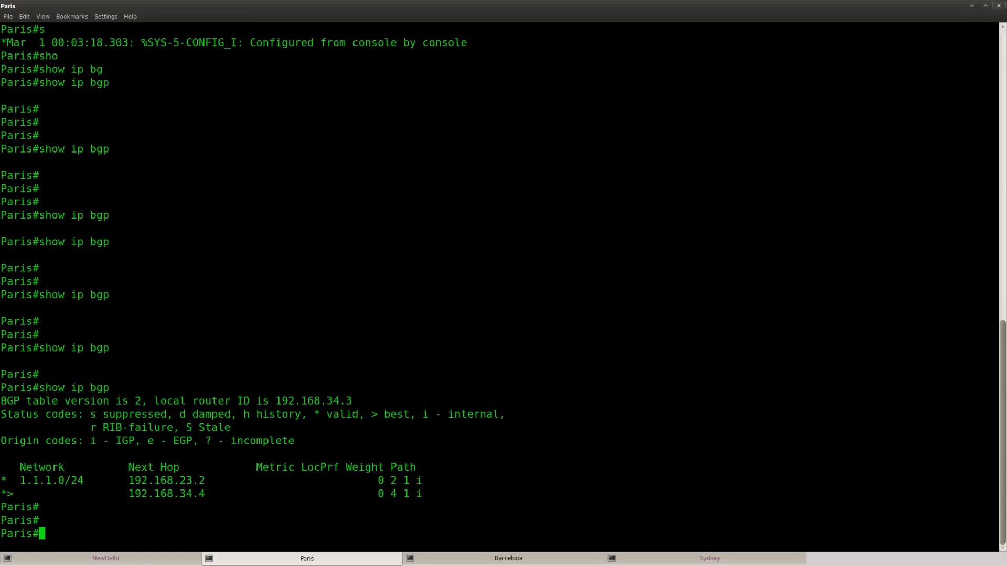
key("Up")
key("Return")
key("Return")
key("Up")
key("Return")
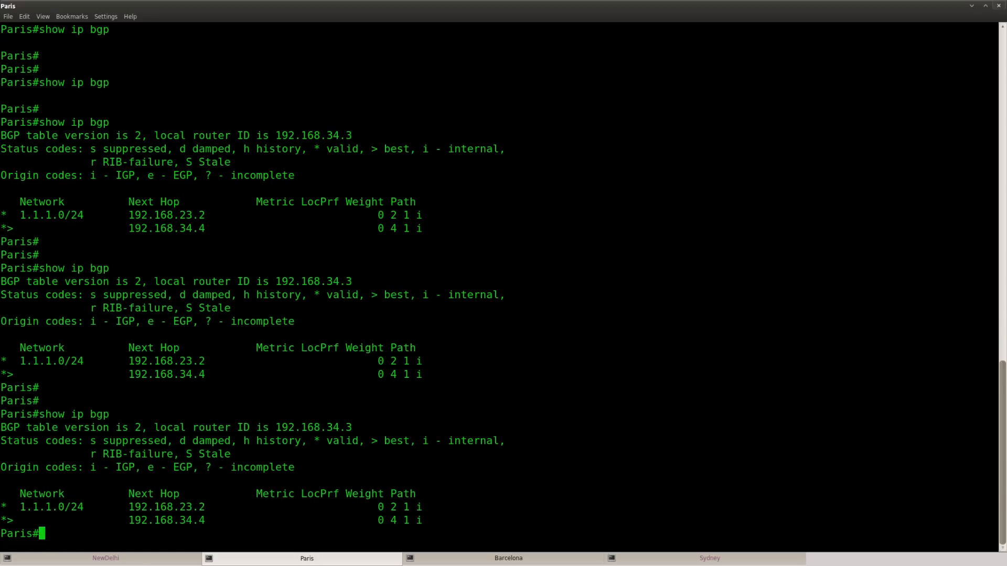
key("Return")
key("Return")
key("Return")
key("Up")
key("Return")
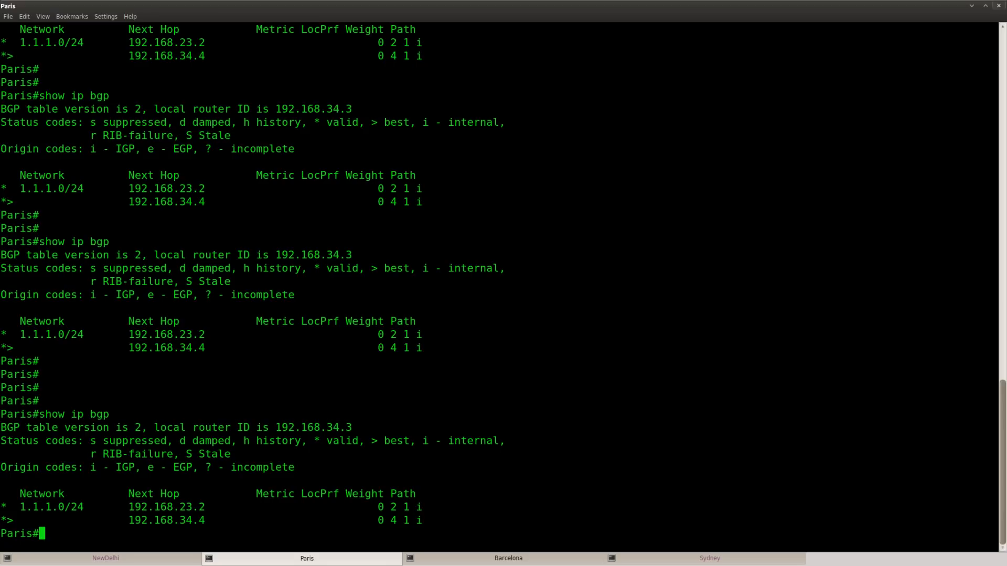
key("Return")
key("Up")
key("Return")
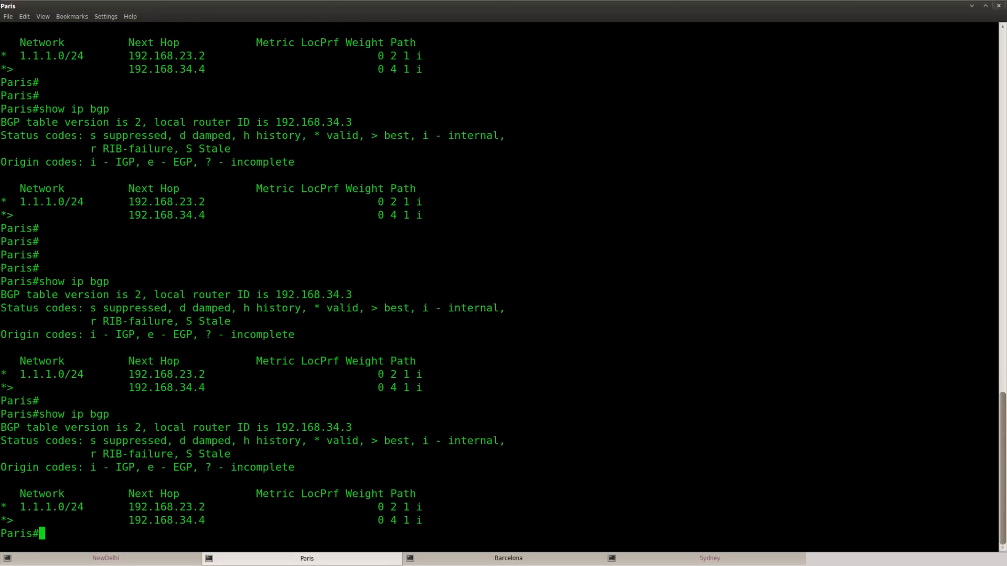
key("Up")
key("Return")
key("Return")
key("Return")
key("Return")
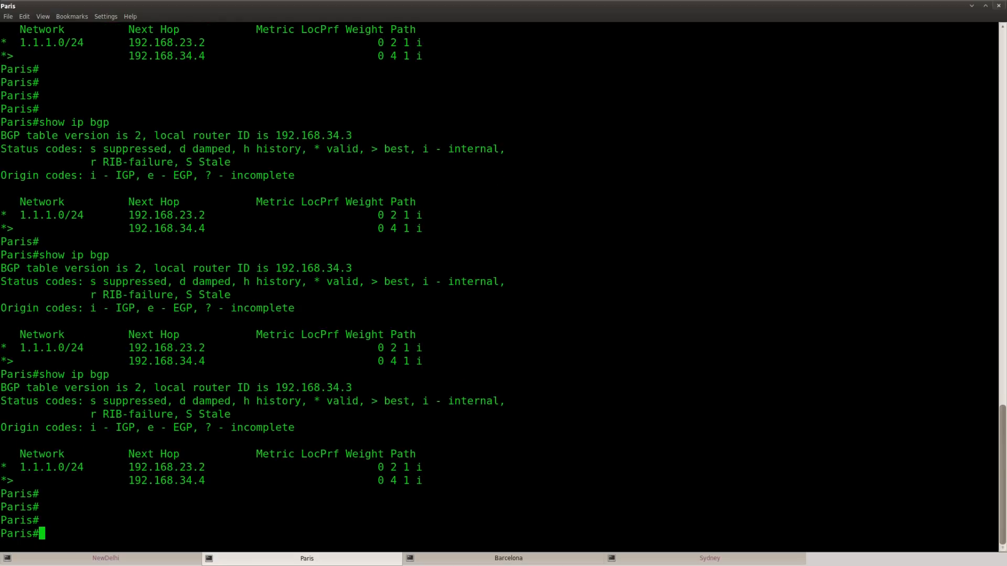
key("Up")
key("Return")
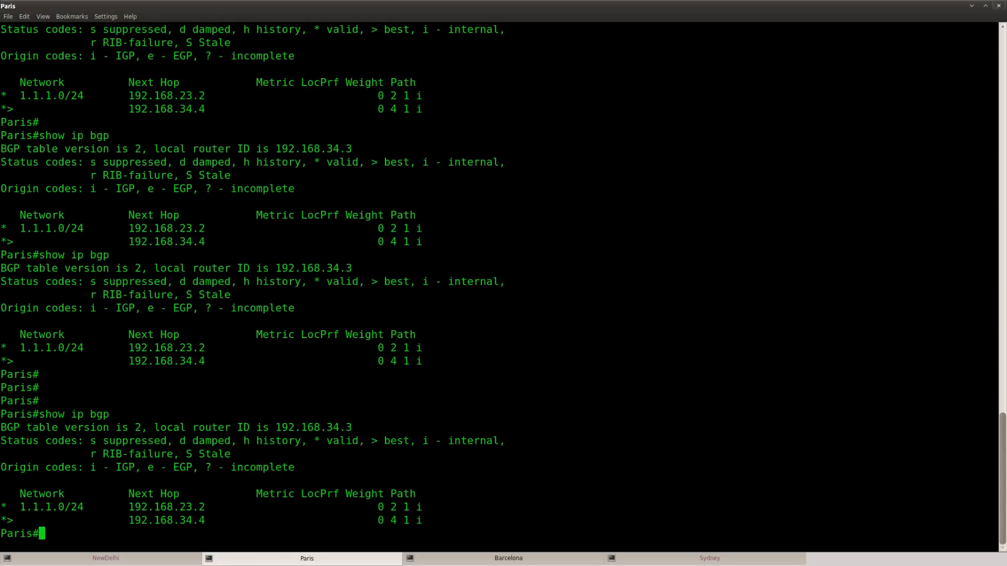
key("Return")
key("Return")
key("Up")
key("Return")
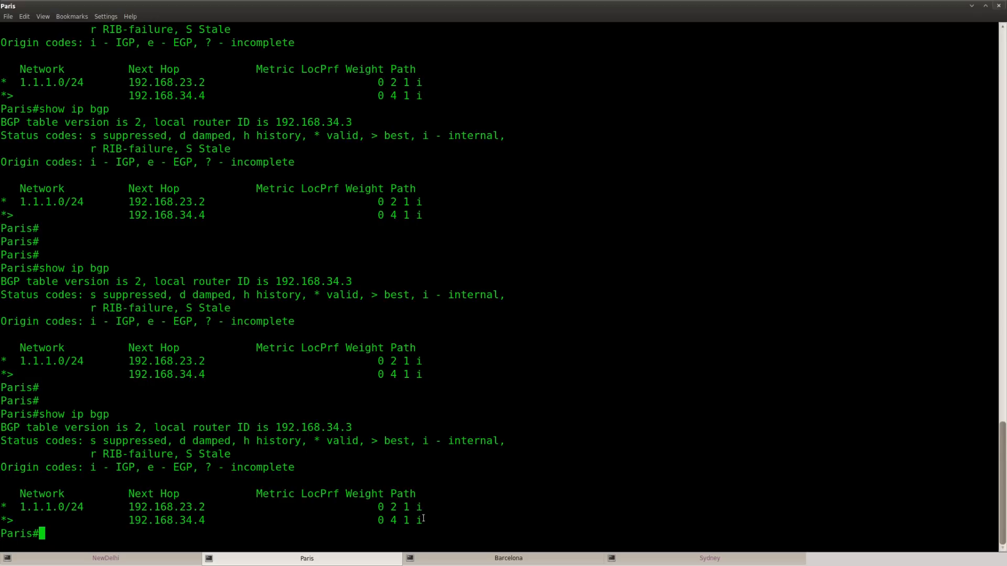
left_click_drag(423, 519, 4, 520)
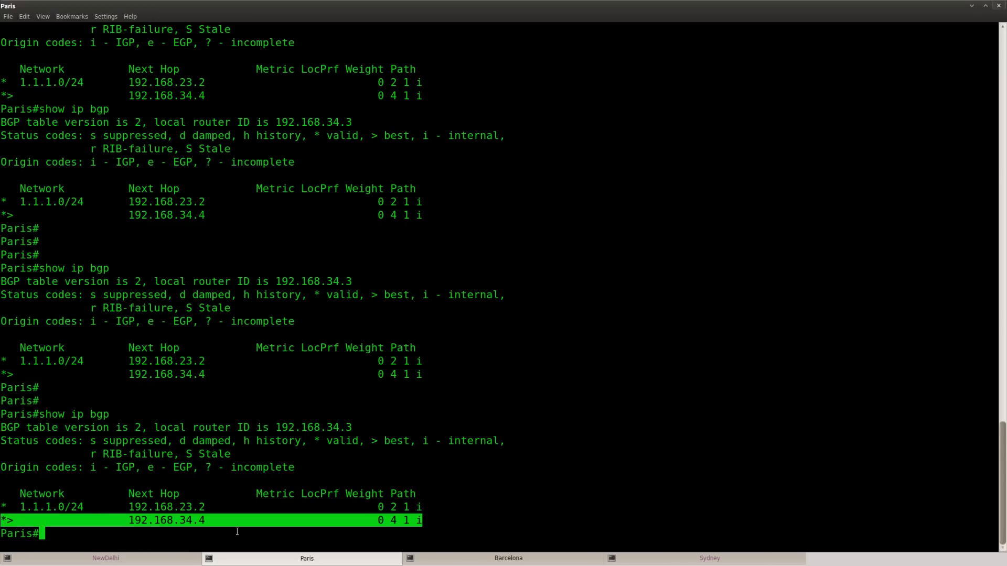
left_click(47, 522)
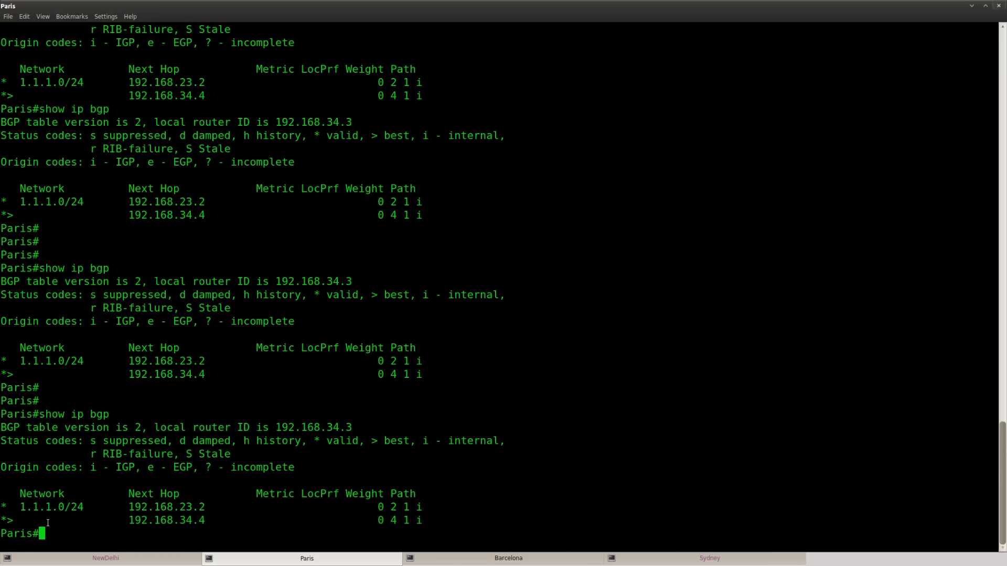
left_click_drag(205, 520, 128, 520)
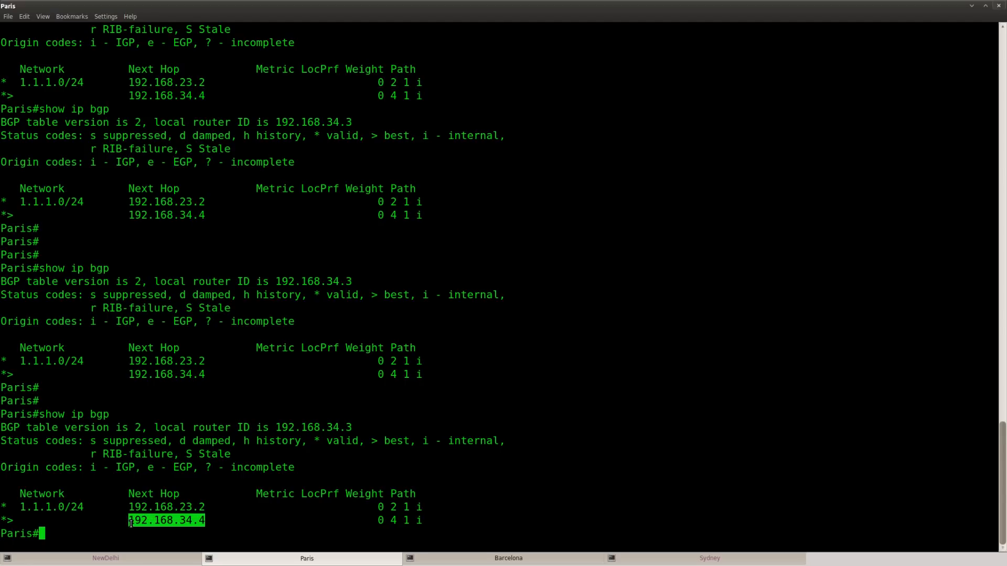
key("Return")
key("Up")
key("Return")
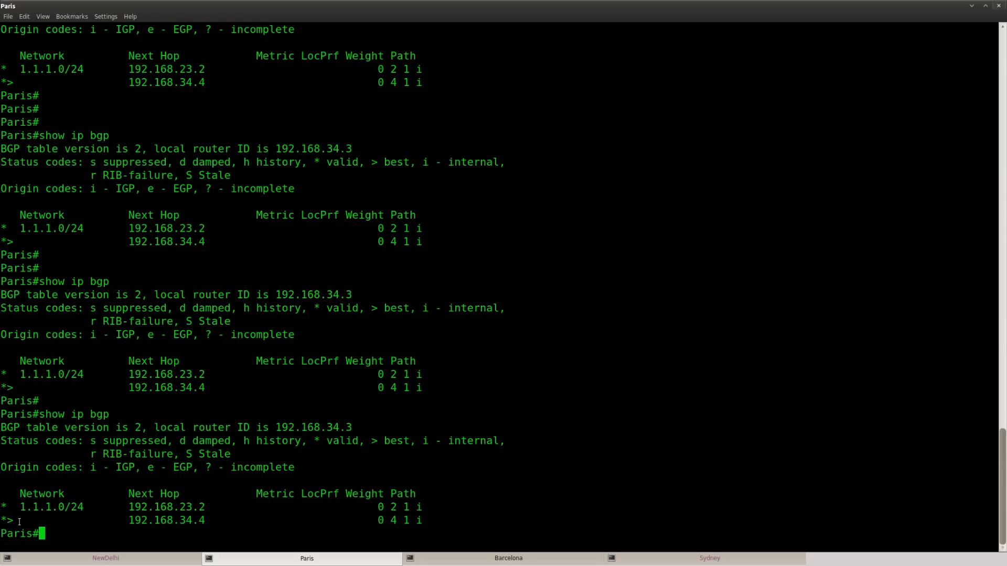
key("Up")
key("Return")
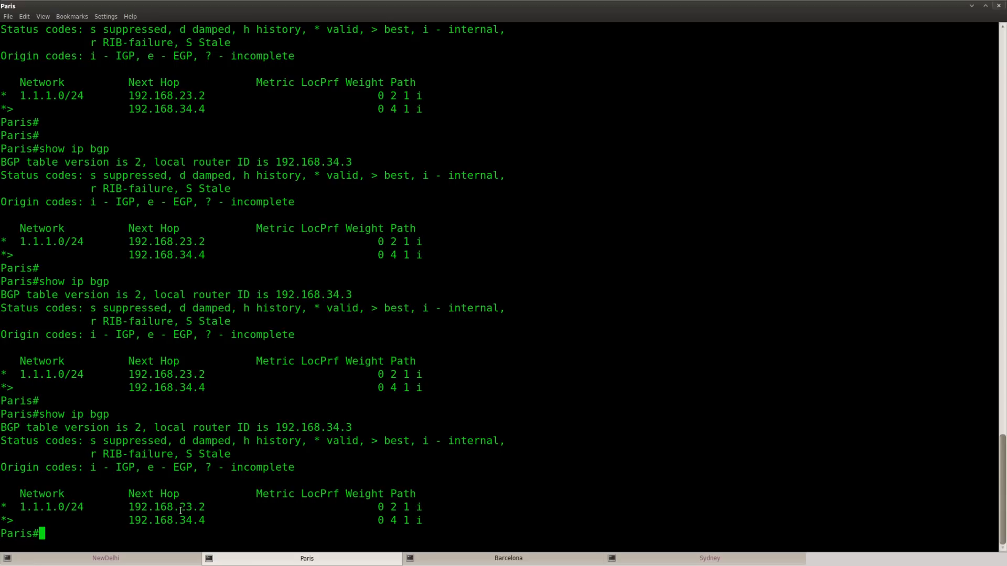
left_click_drag(206, 507, 128, 507)
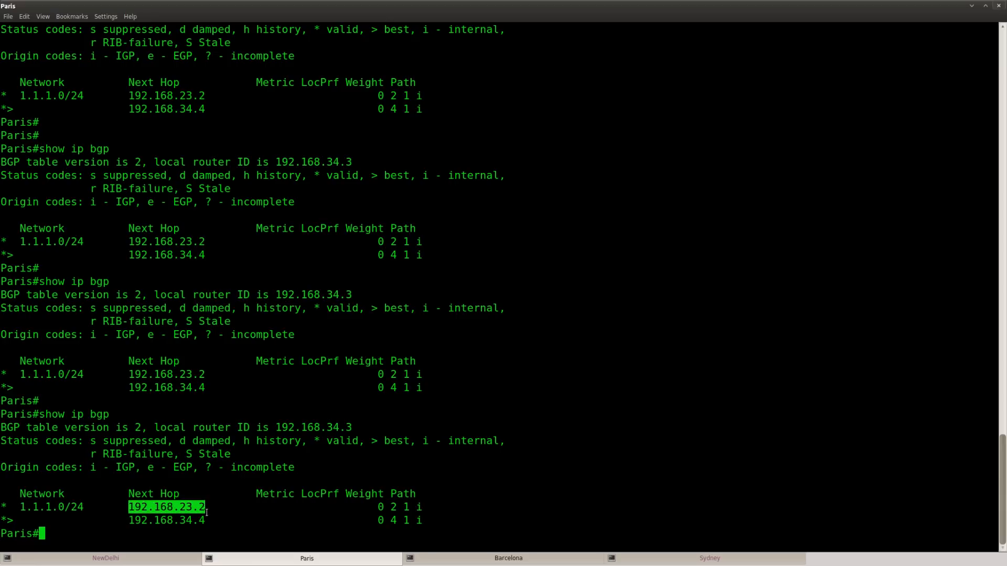
left_click_drag(206, 520, 130, 522)
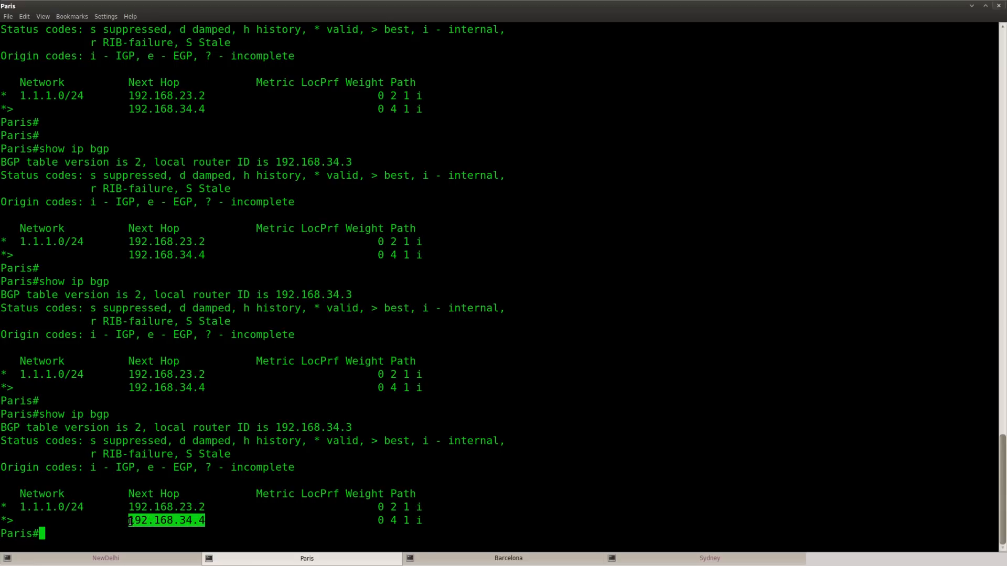
double_click(277, 495)
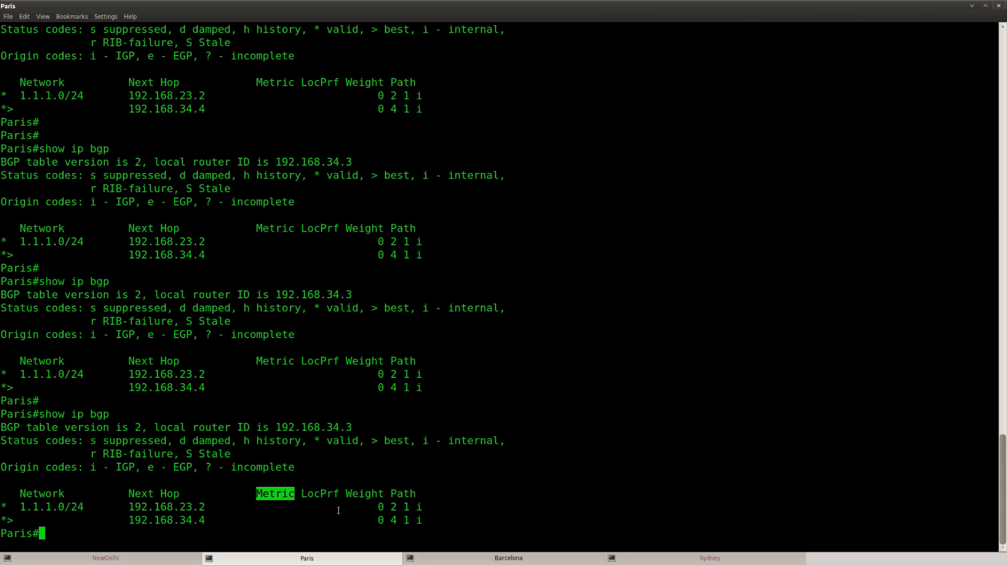
double_click(330, 494)
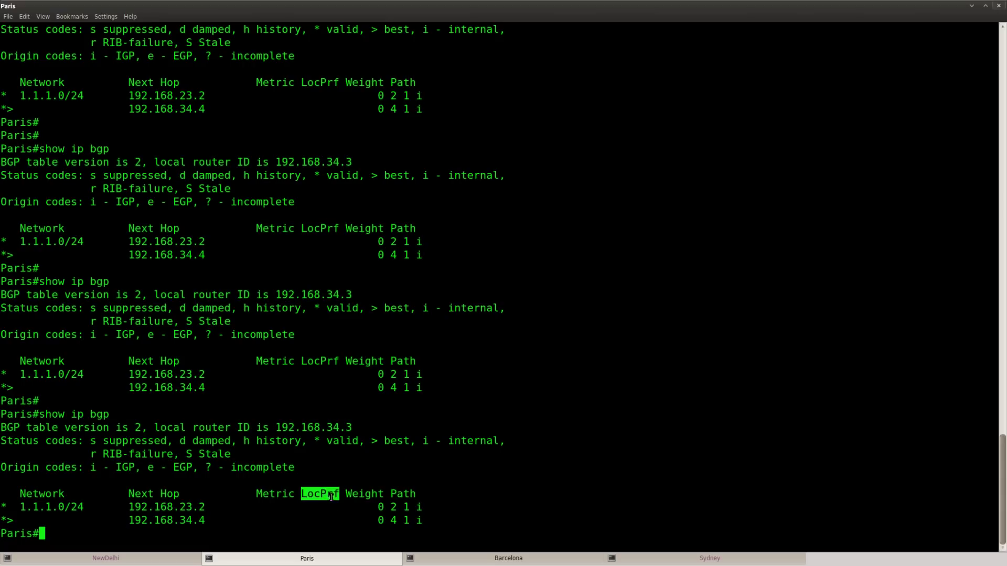
double_click(367, 496)
double_click(401, 495)
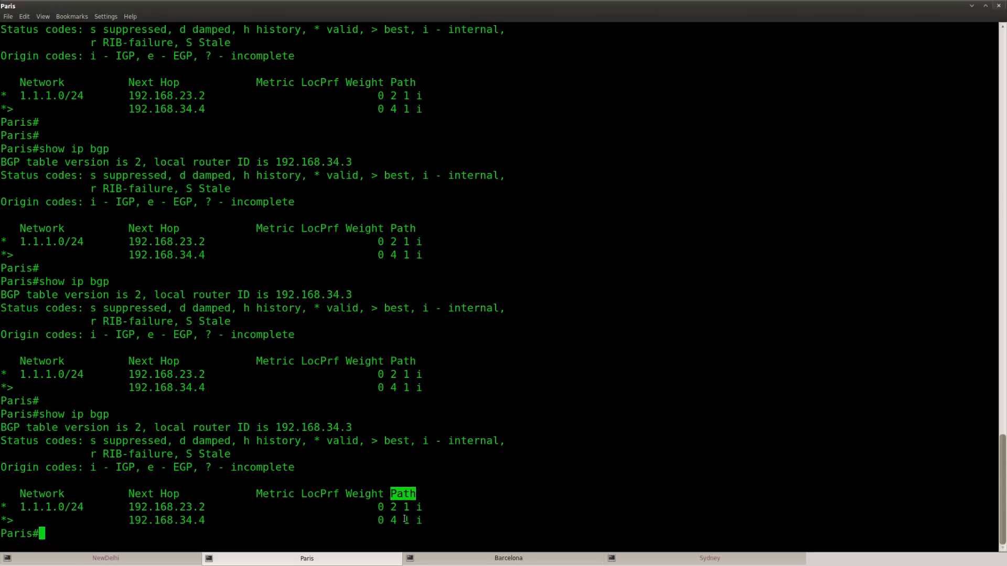
left_click(406, 511)
left_click_drag(410, 507, 389, 507)
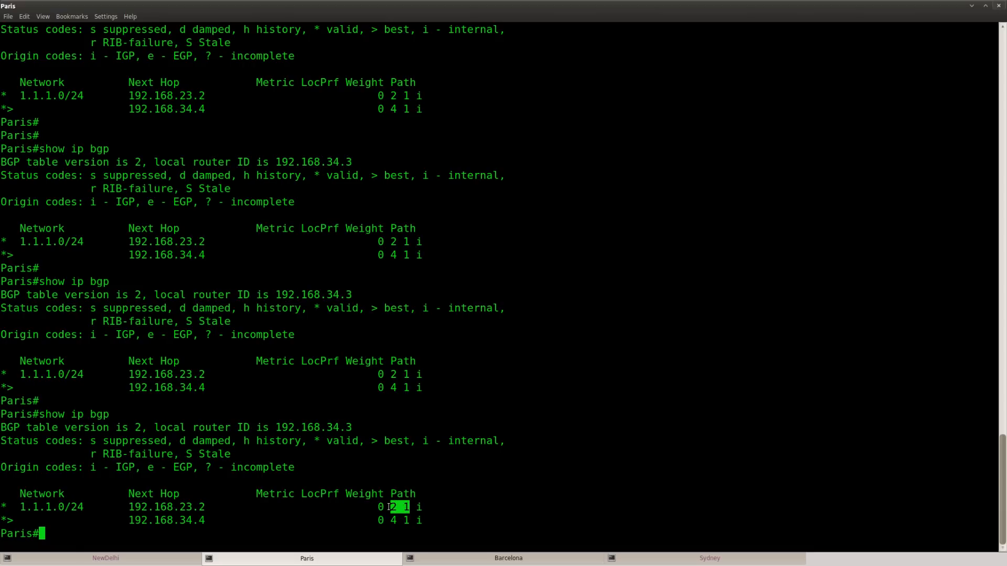
left_click(389, 507)
mouse_move(389, 507)
left_mouse_down()
mouse_move(408, 508)
mouse_move(392, 520)
left_mouse_up()
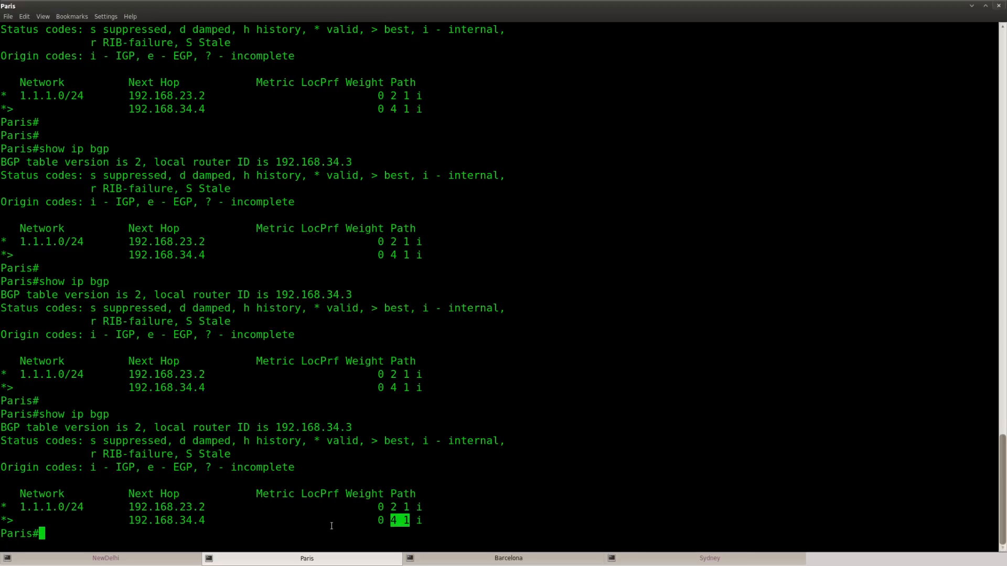
key("Return")
type("show ip bgp")
key("ctrl+c")
key("Up")
key("Return")
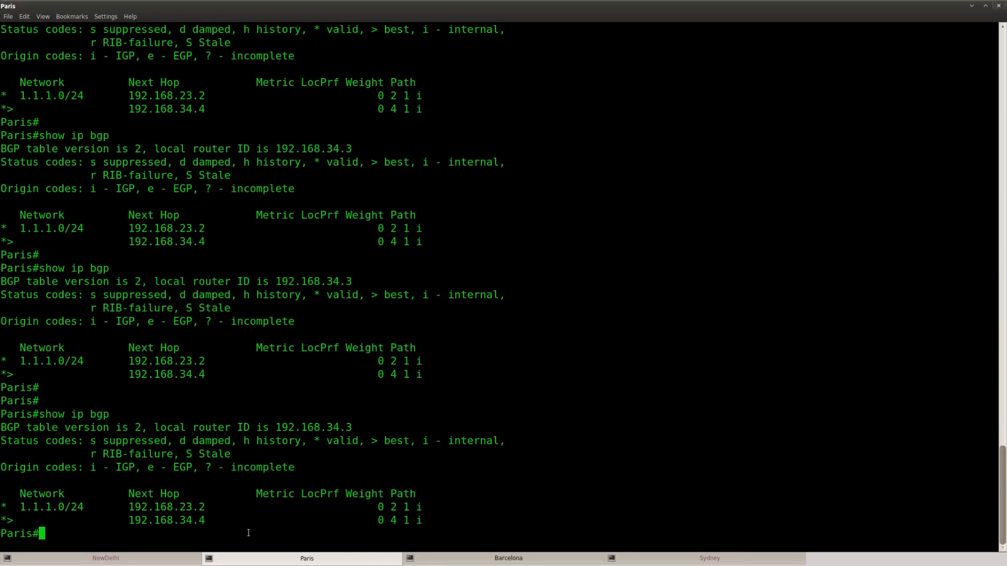
left_click_drag(207, 519, 128, 520)
key("Return")
key("Return")
key("Return")
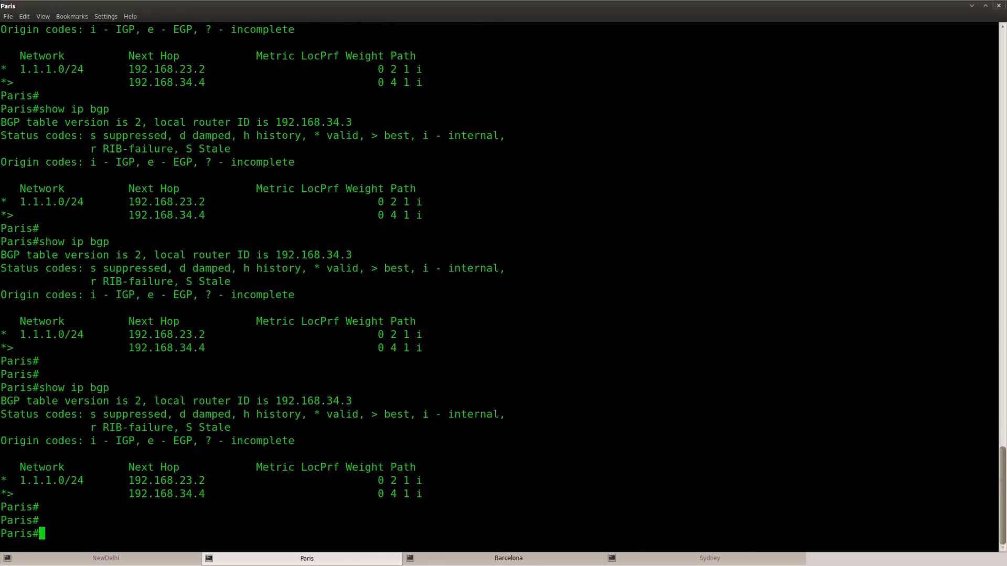
type("cl")
key("BackSpace")
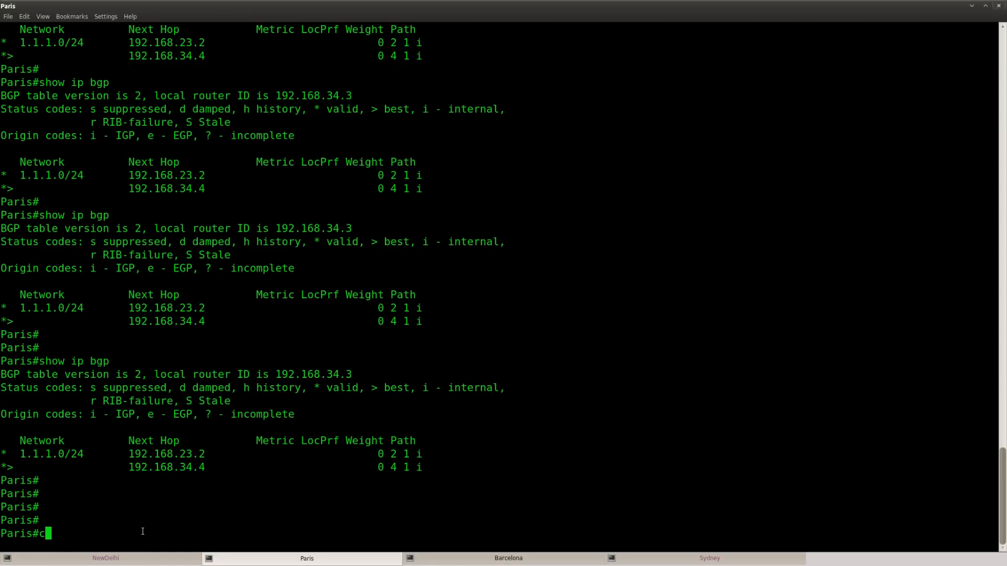
key("BackSpace")
left_click_drag(205, 455, 129, 455)
left_click_drag(205, 468, 128, 468)
left_click(147, 495)
key("Return")
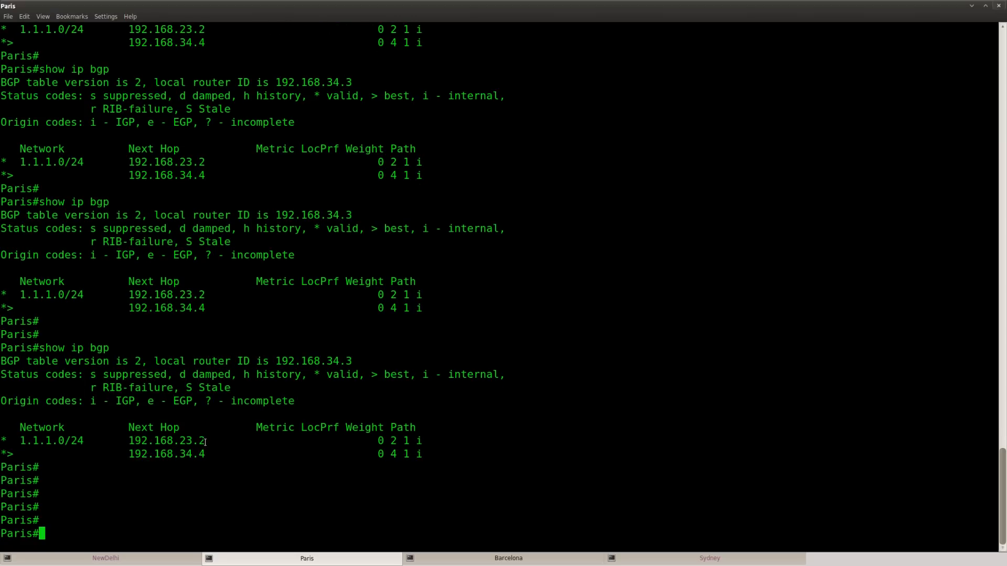
left_click_drag(205, 442, 129, 442)
key("Return")
type("show ip bgp")
key("Return")
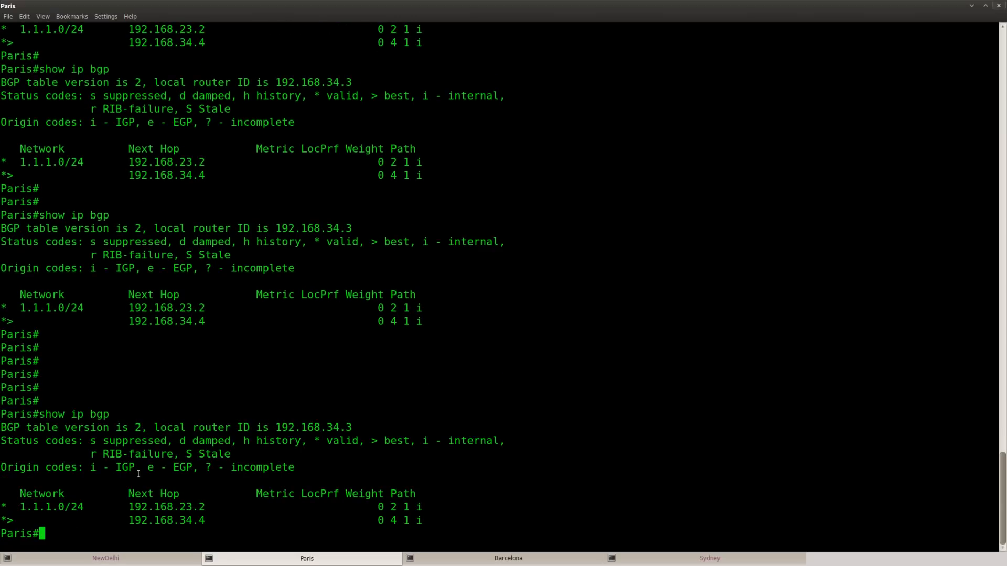
key("Return")
key("Return")
key("Return")
key("Return")
key("Return")
key("Return")
type("clear ip bgp *")
key("Return")
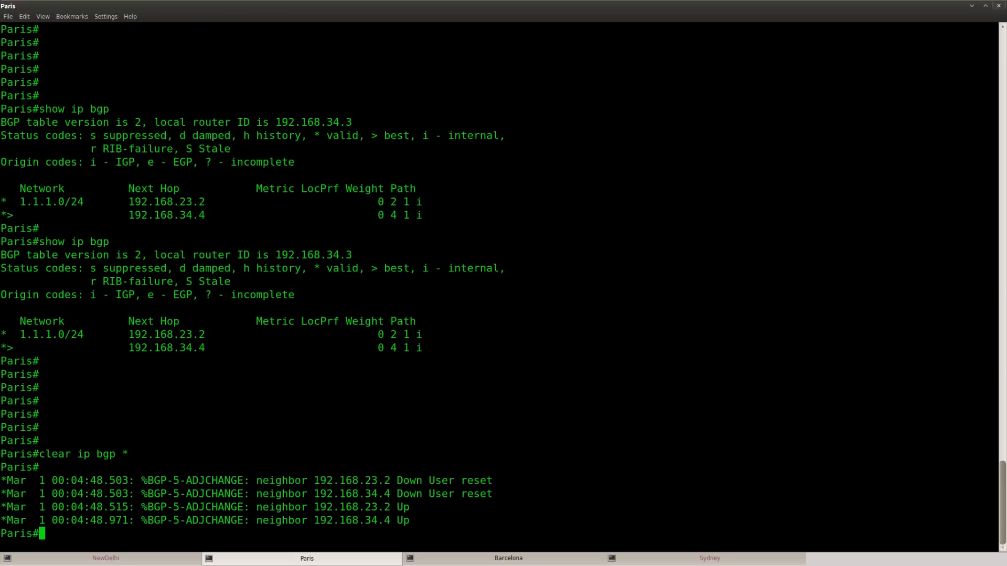
Redisplay Paris's BGP table after the reset with show ip bgp.
key("Return")
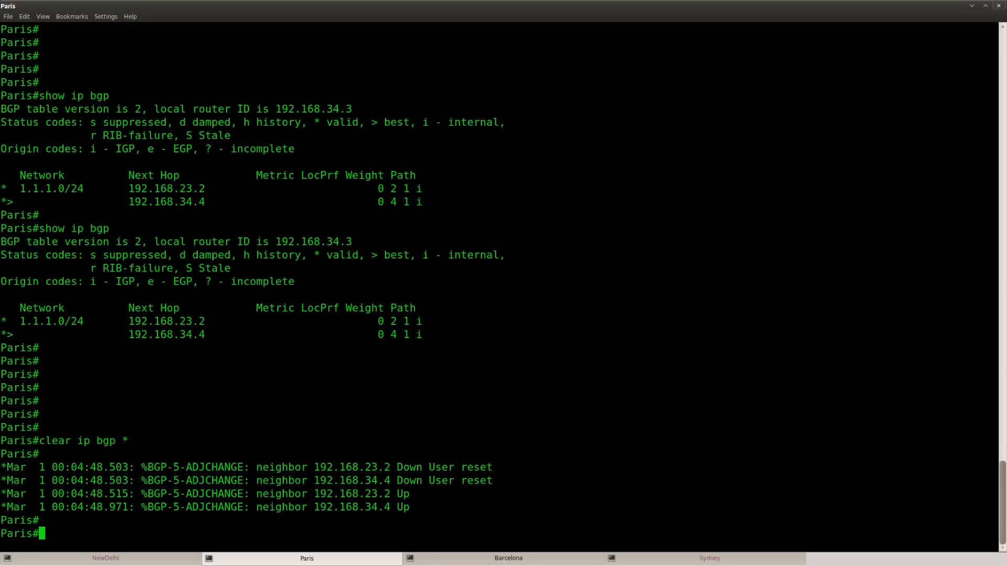
key("Return")
key("Up")
key("Up")
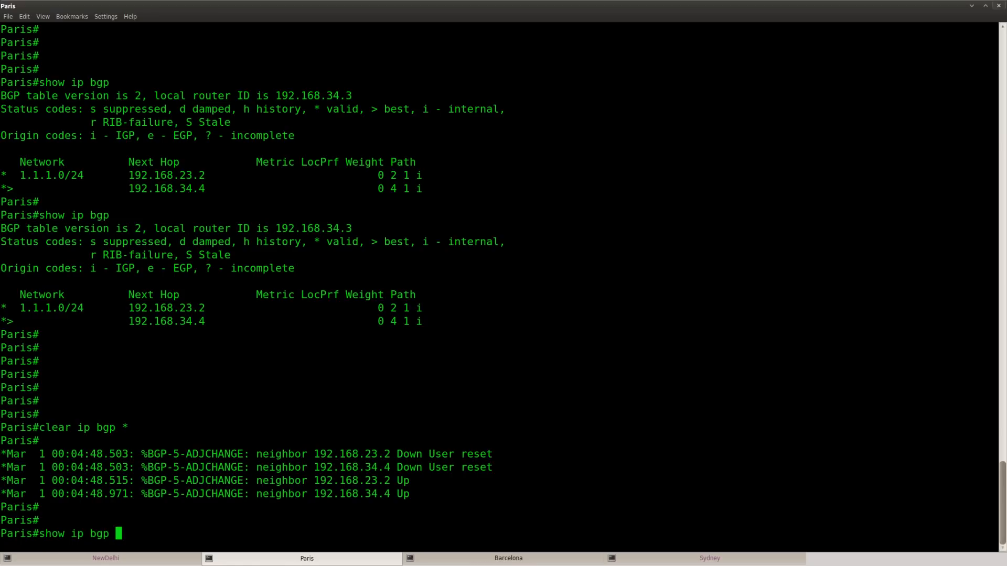
key("Return")
key("Return")
key("Up")
key("Return")
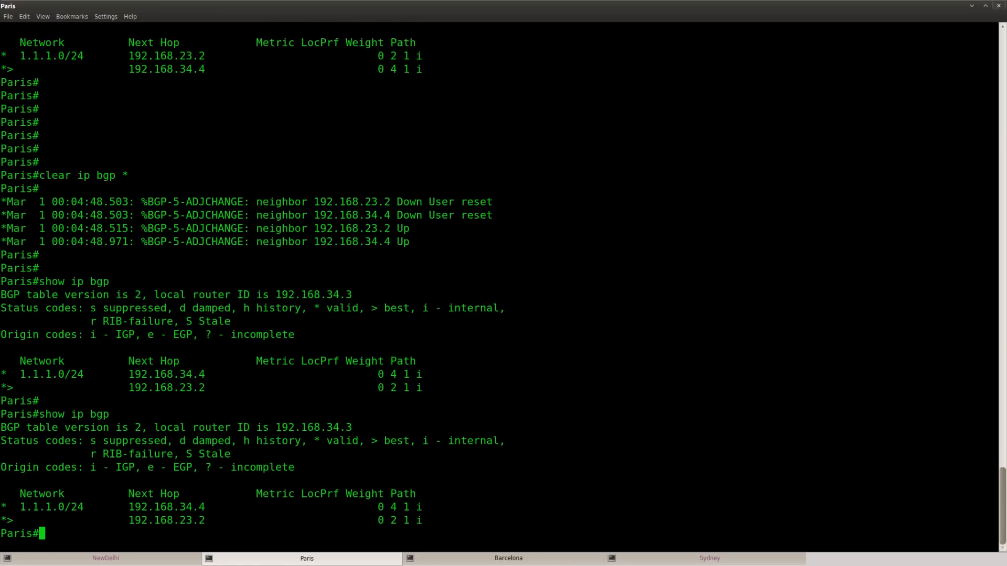
key("Return")
key("Return")
key("Return")
key("Return")
key("Return")
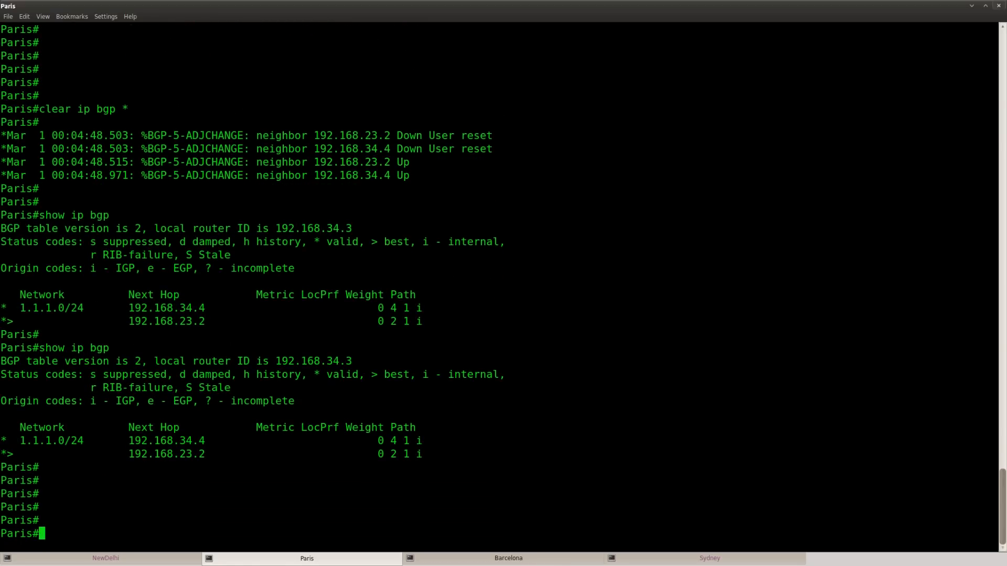
Highlight the *> best-path entry via 192.168.23.2, rerun the table once, and return to the lab page.
left_click_drag(14, 454, 7, 454)
left_click_drag(206, 454, 128, 454)
key("Up")
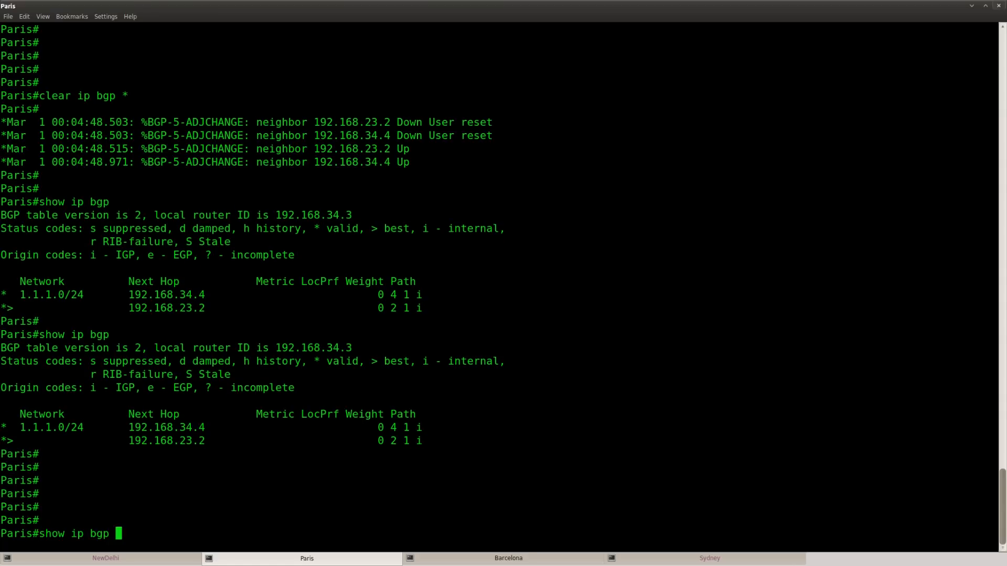
key("Return")
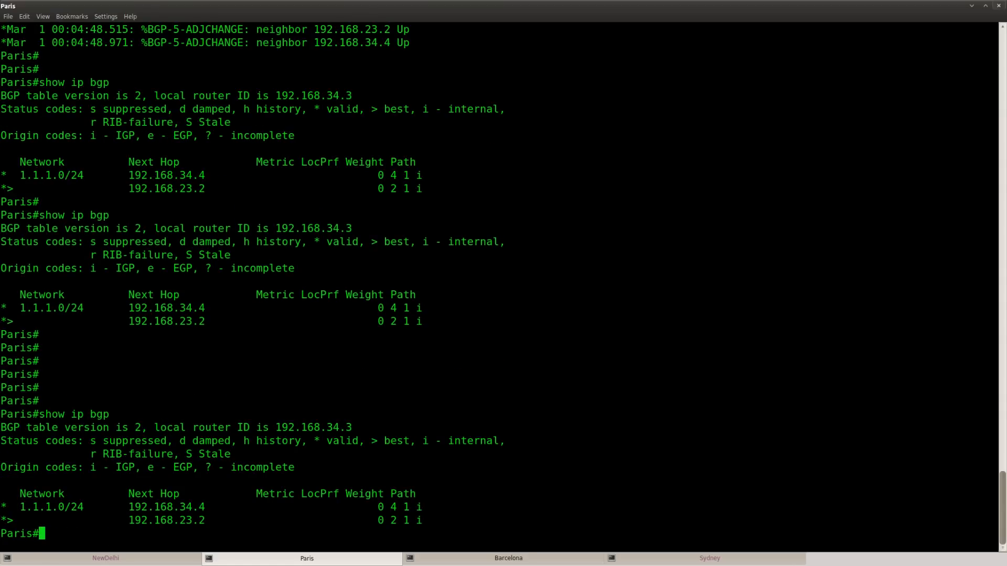
key("alt+Tab")
scroll(405, 354, "down", 2)
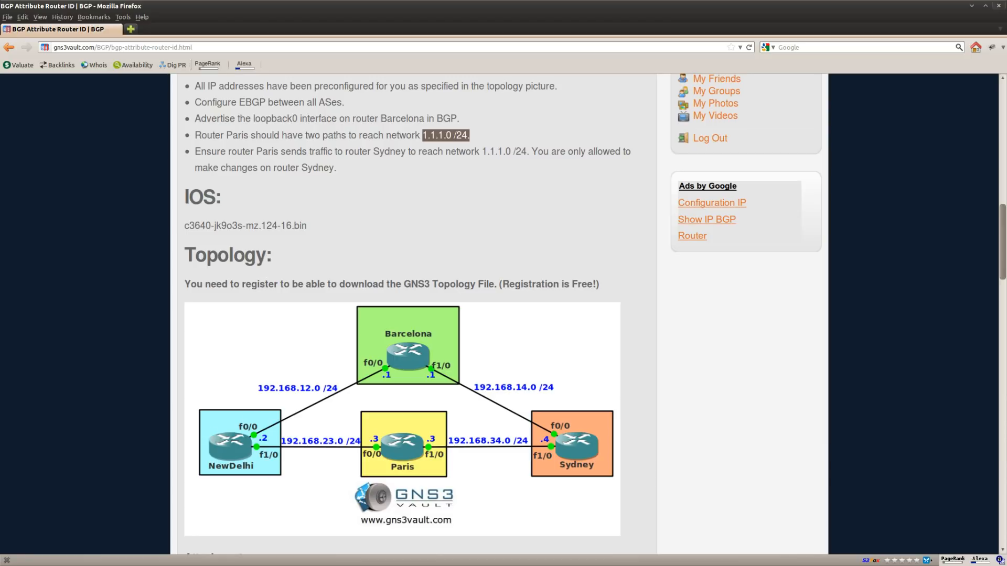
Back on Paris, display the BGP table twice more, then bring up the lab page.
key("alt+Tab")
type("show ip bgp")
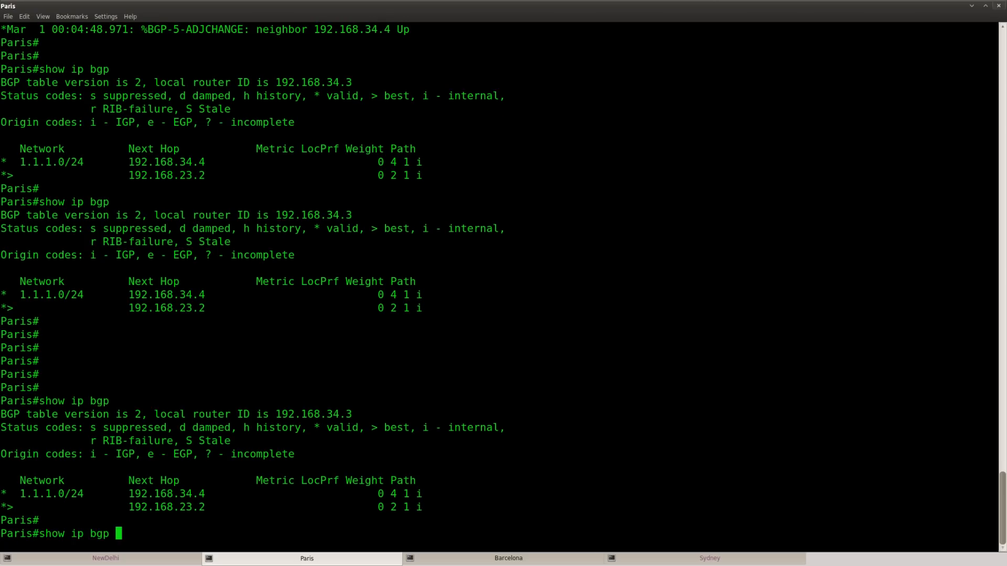
key("Return")
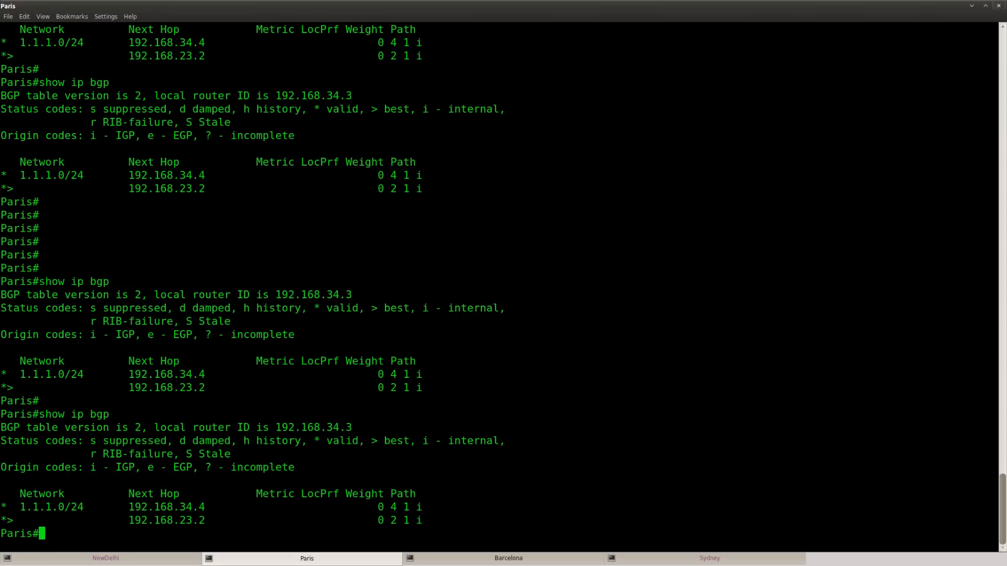
key("Return")
key("Return")
key("Return")
type("show ip bgp")
key("Return")
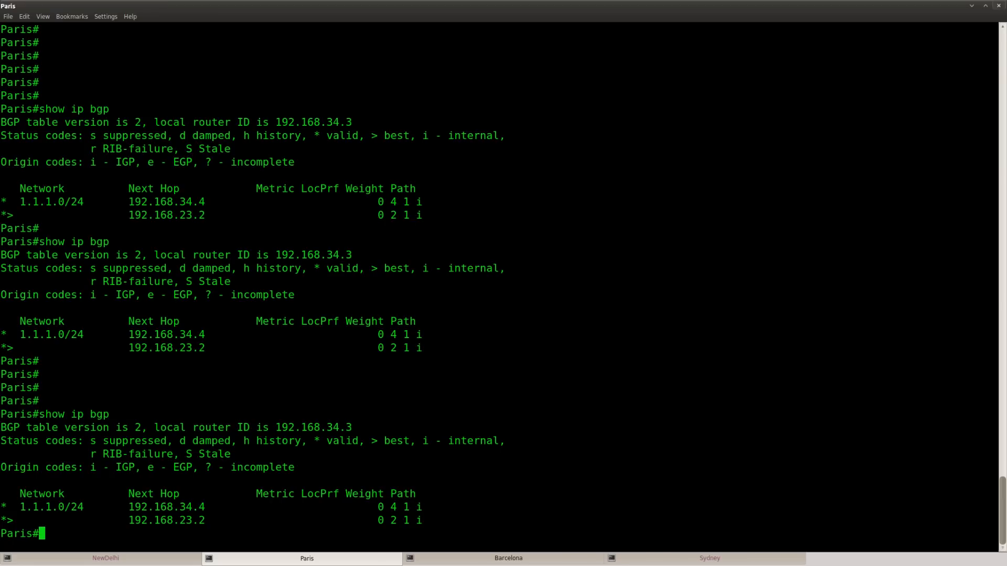
key("alt+Tab")
scroll(103, 338, "up", 2)
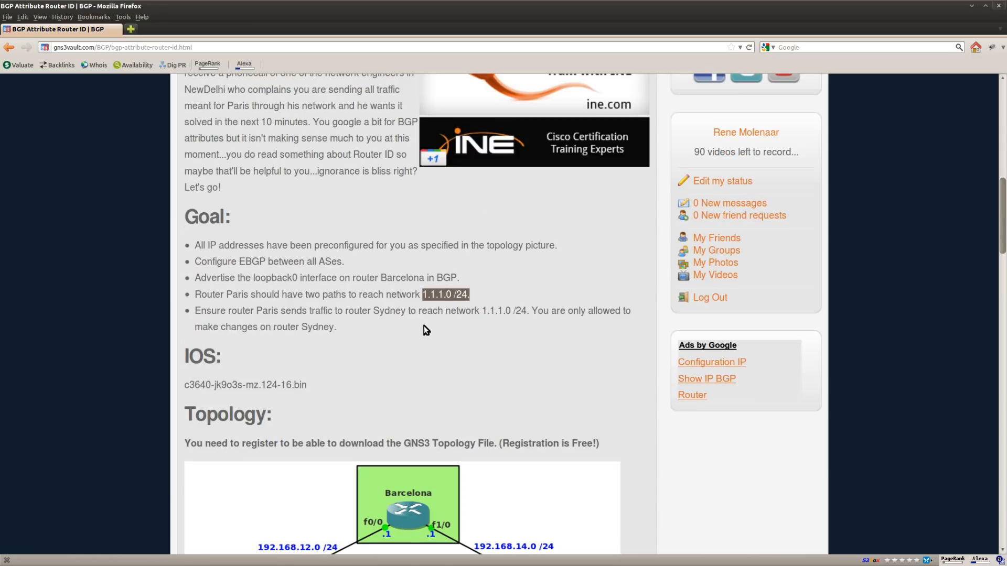
Highlight the goal that Paris must reach 1.1.1.0 /24 via Sydney while changing only Sydney.
left_click(228, 310)
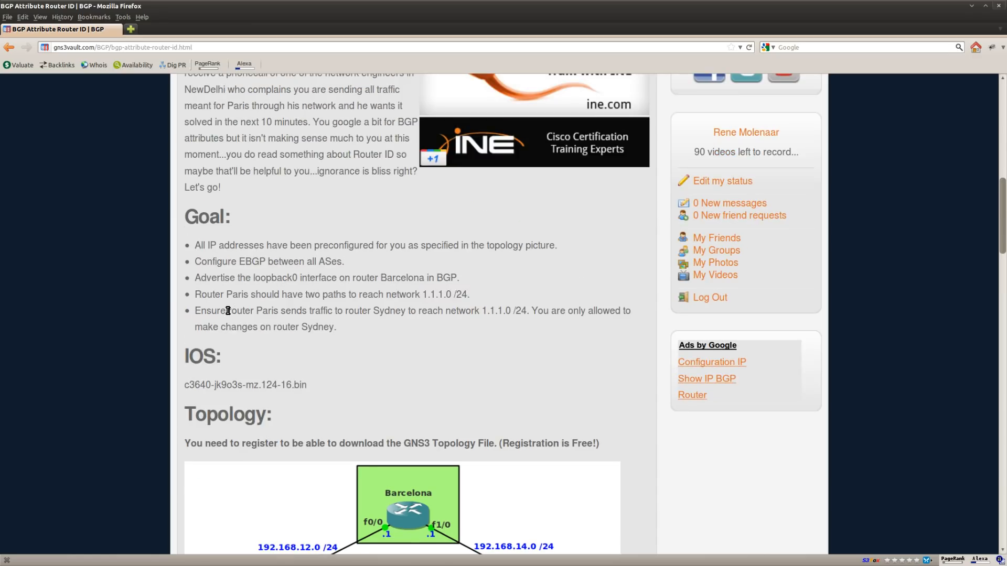
left_click_drag(229, 311, 408, 311)
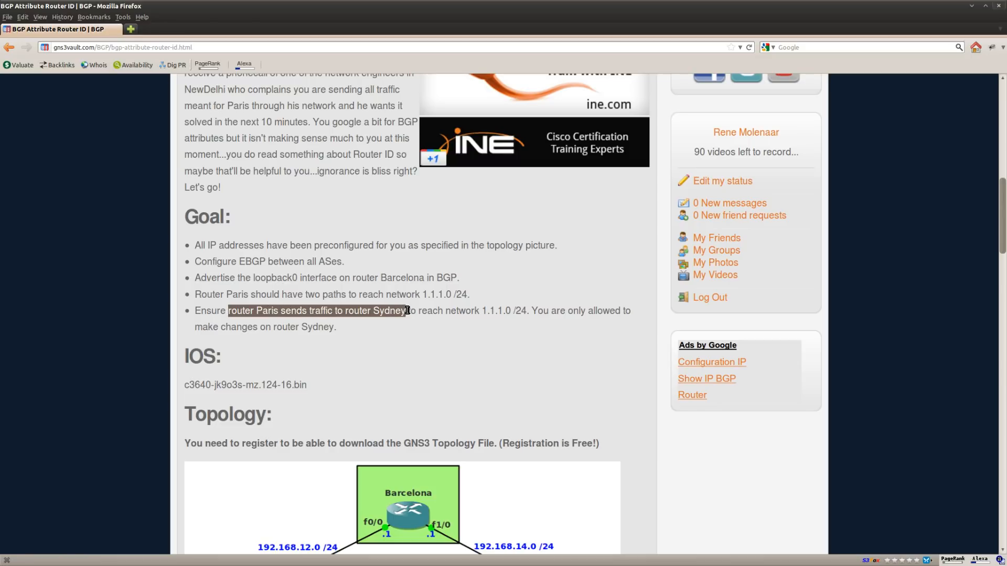
left_click(418, 331)
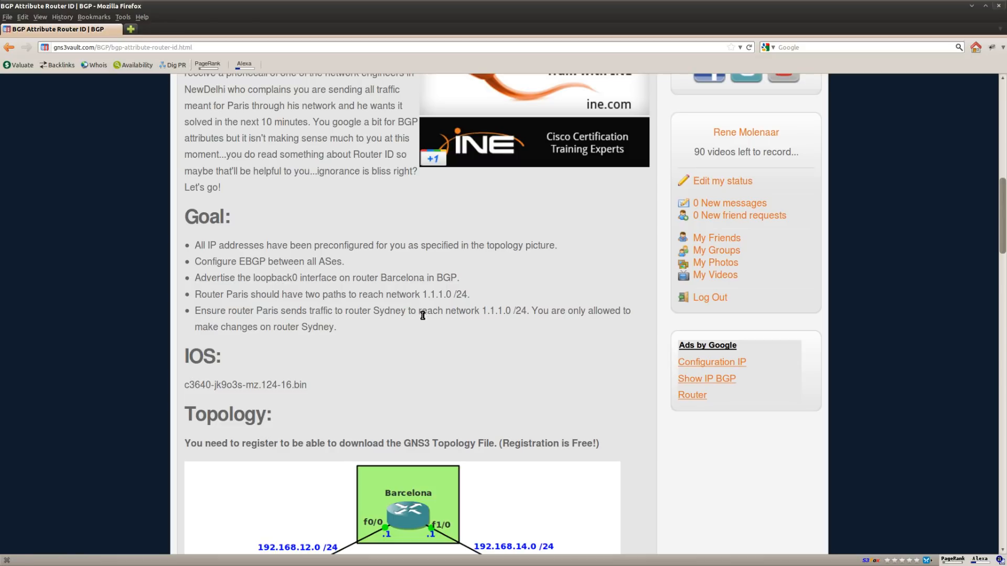
left_click_drag(422, 311, 529, 311)
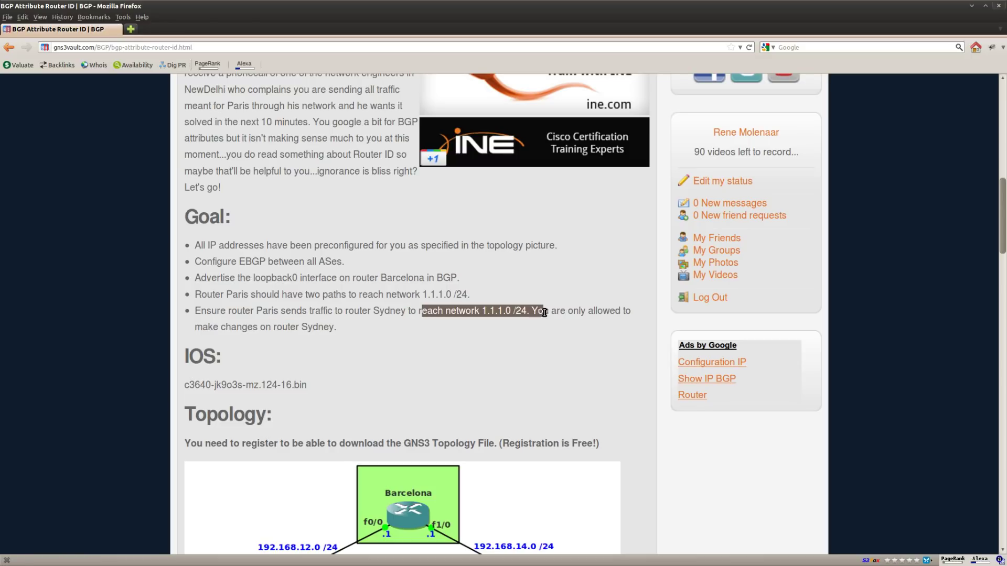
left_click(517, 347)
left_click_drag(531, 312, 338, 327)
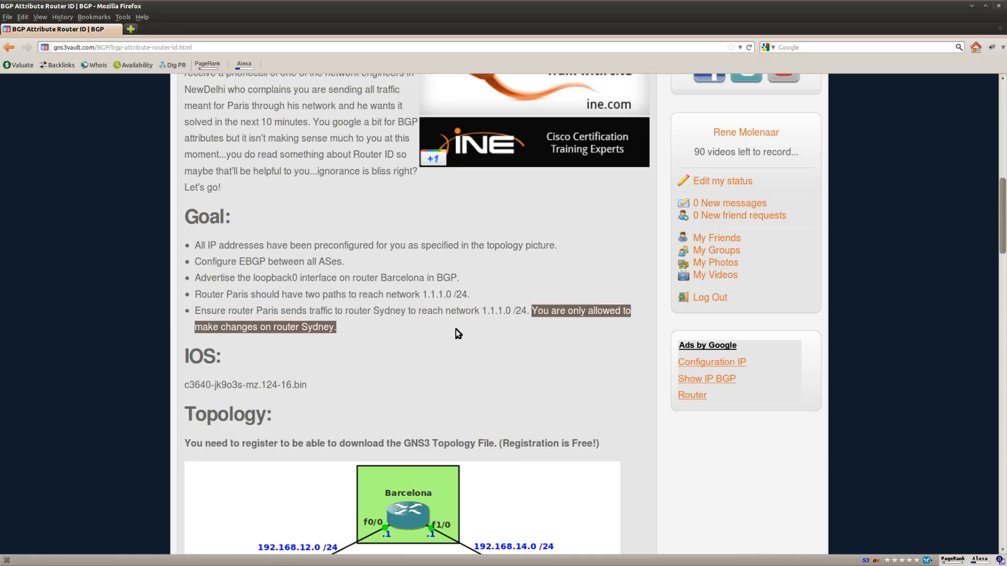
left_click(287, 362)
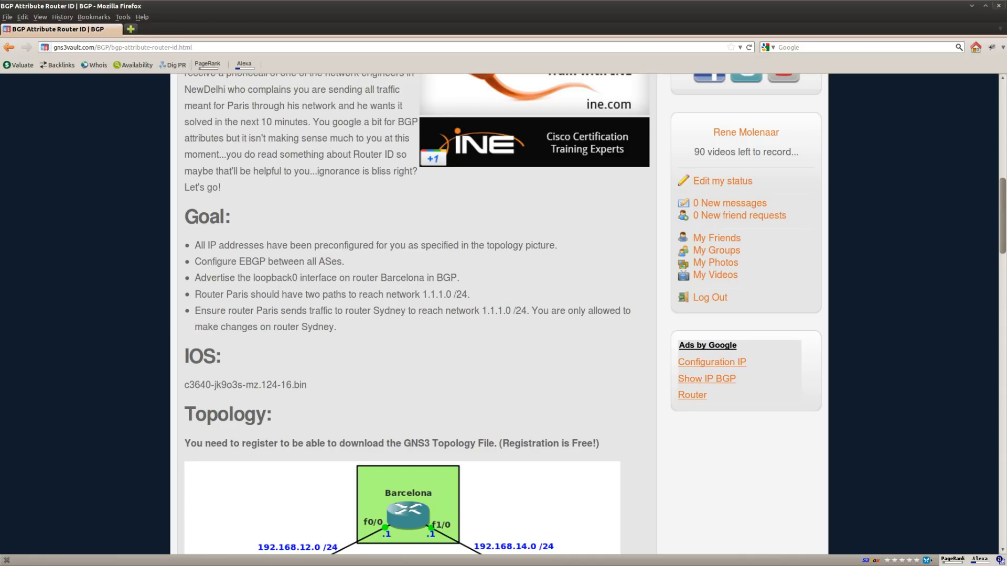
Return to the Paris console and redisplay the BGP table.
key("alt+Tab")
key("Up")
key("Return")
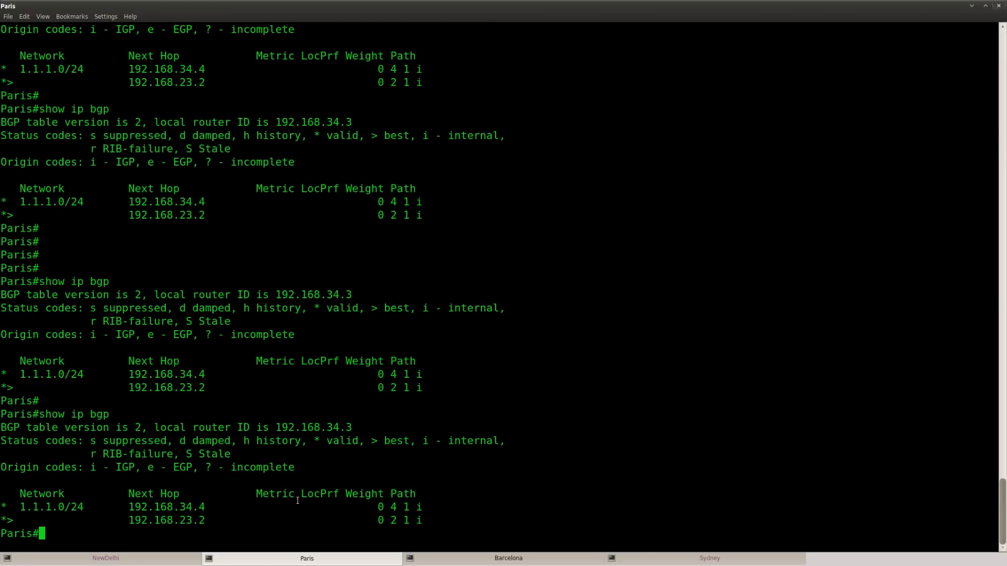
Set Sydney's BGP router ID to 4.4.4.4 and watch both neighbor sessions re-establish.
left_click(691, 558)
key("Return")
key("Return")
key("Return")
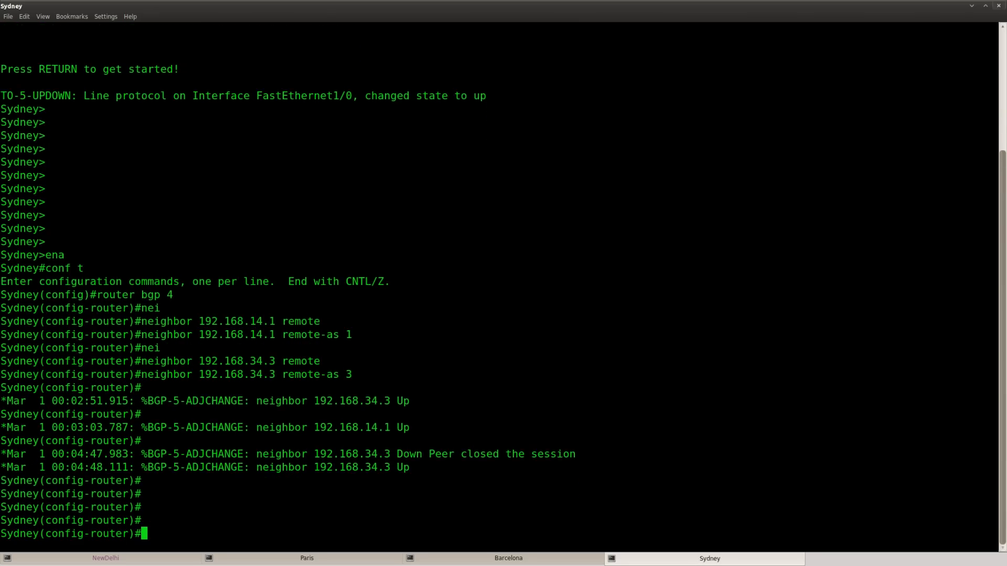
type("bgp")
key("Tab")
type("route")
key("Tab")
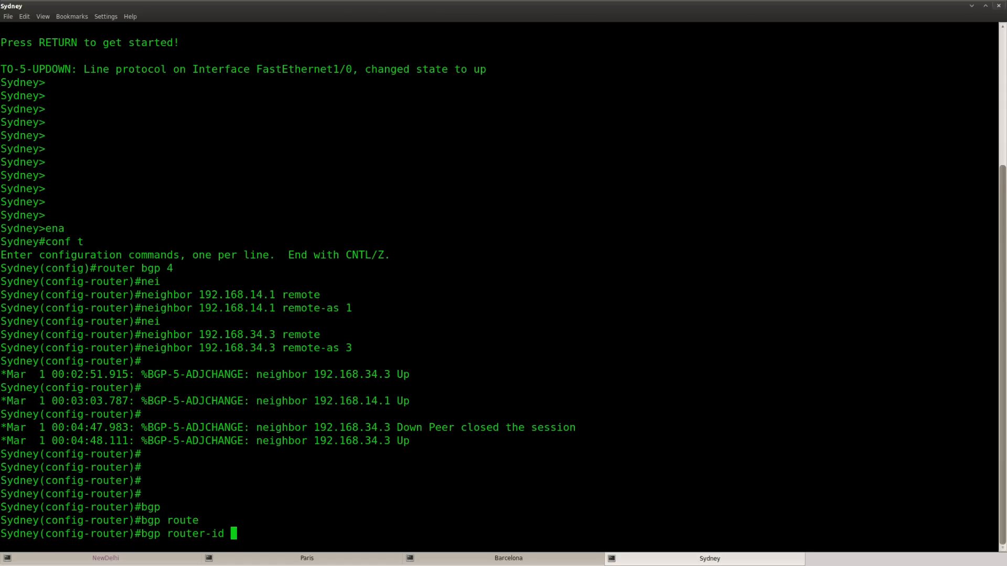
type("?")
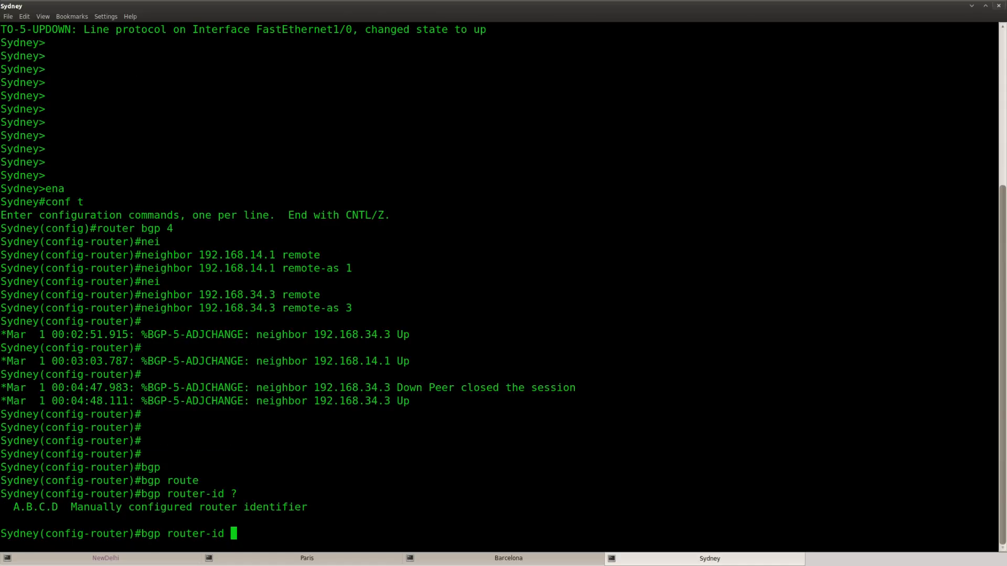
type("4.4.4.4")
key("Return")
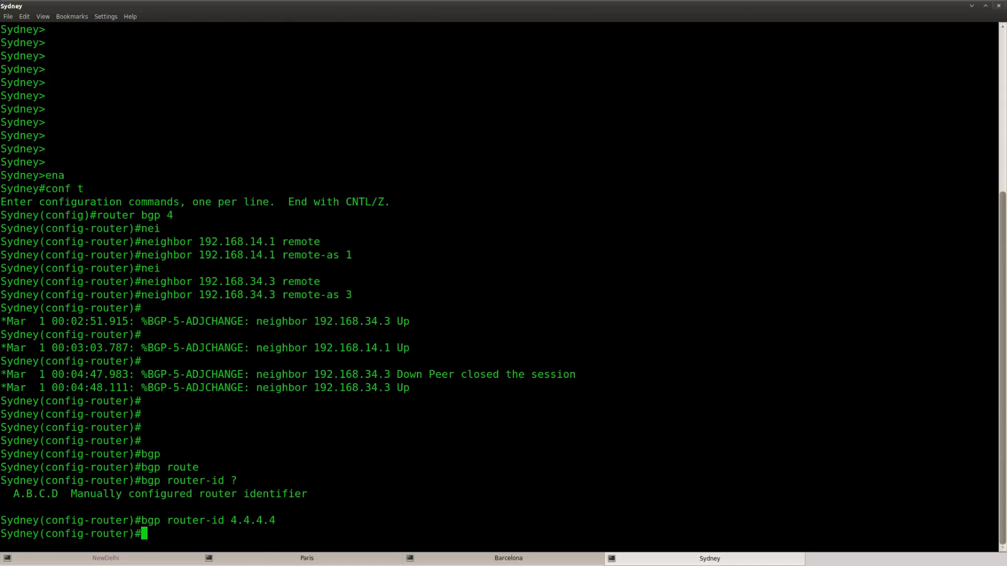
key("Return")
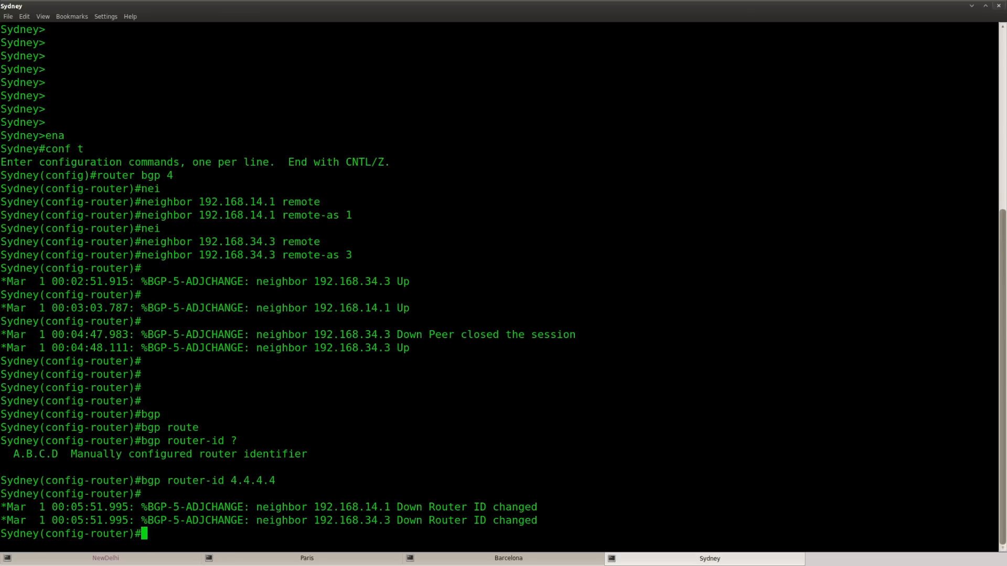
key("Return")
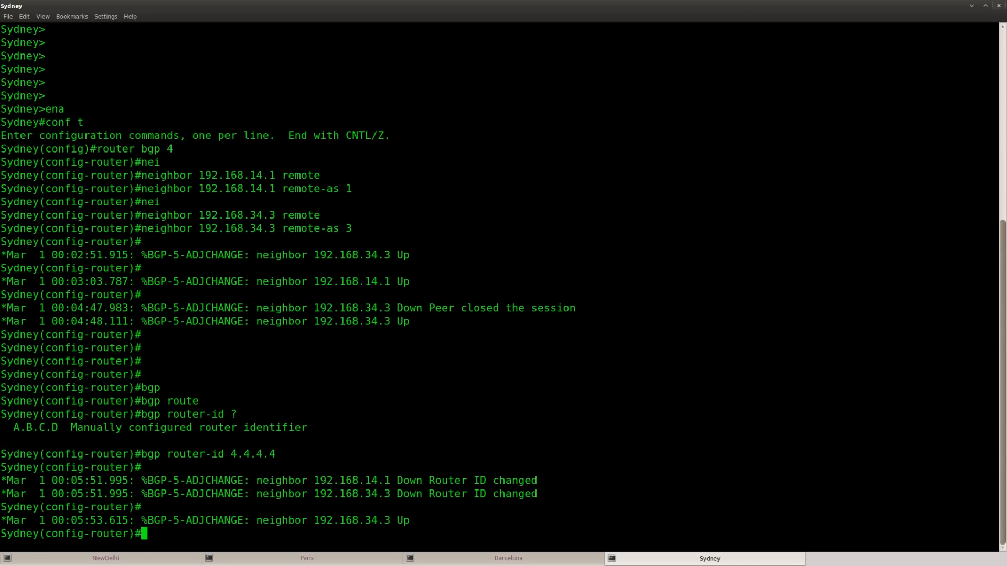
key("Return")
key("Return")
key("Return")
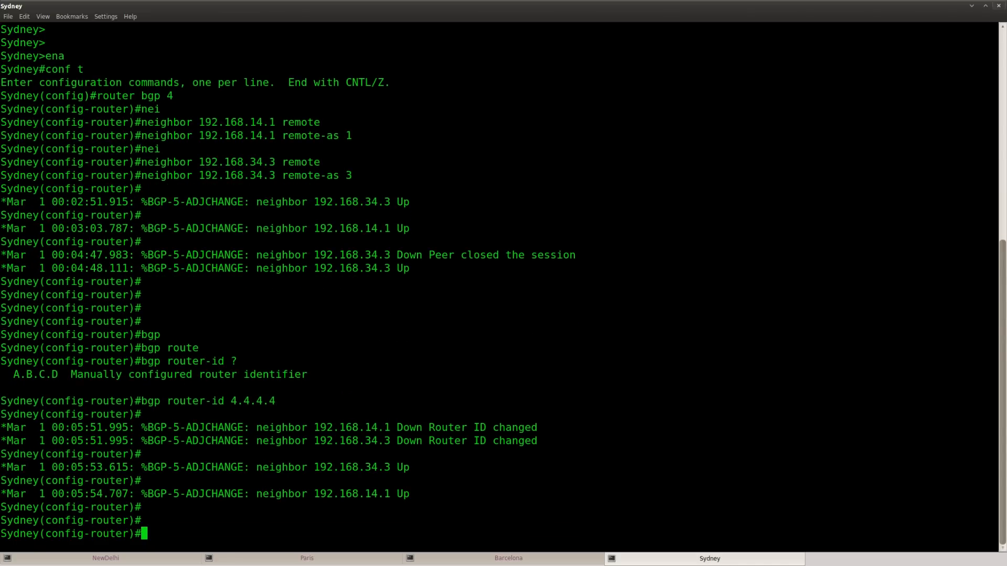
triple_click(331, 440)
triple_click(346, 493)
Show Paris's BGP table, where 1.1.1.0/24 is still best via 192.168.23.2.
left_click(306, 558)
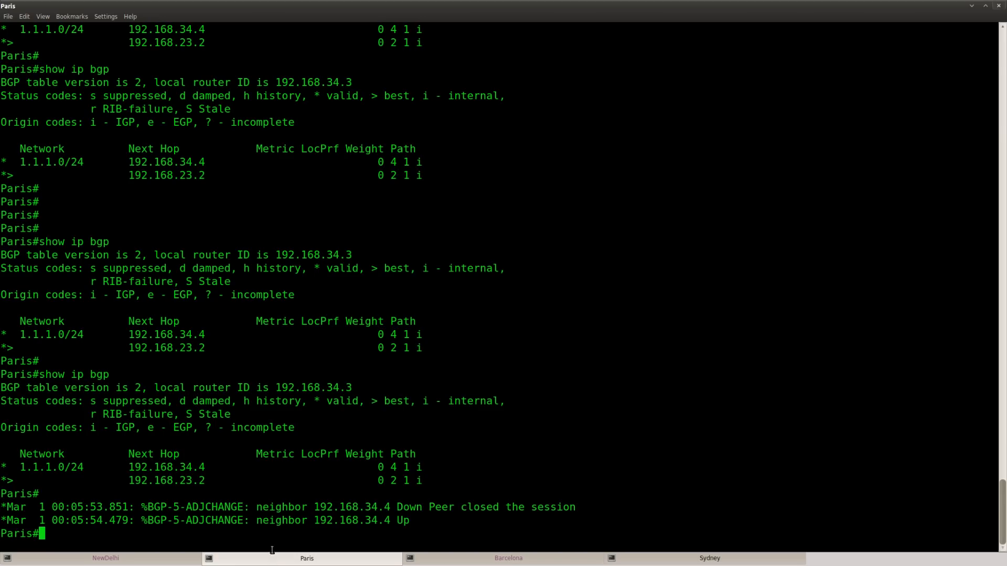
key("Return")
key("Return")
type("show ip bgp")
key("Return")
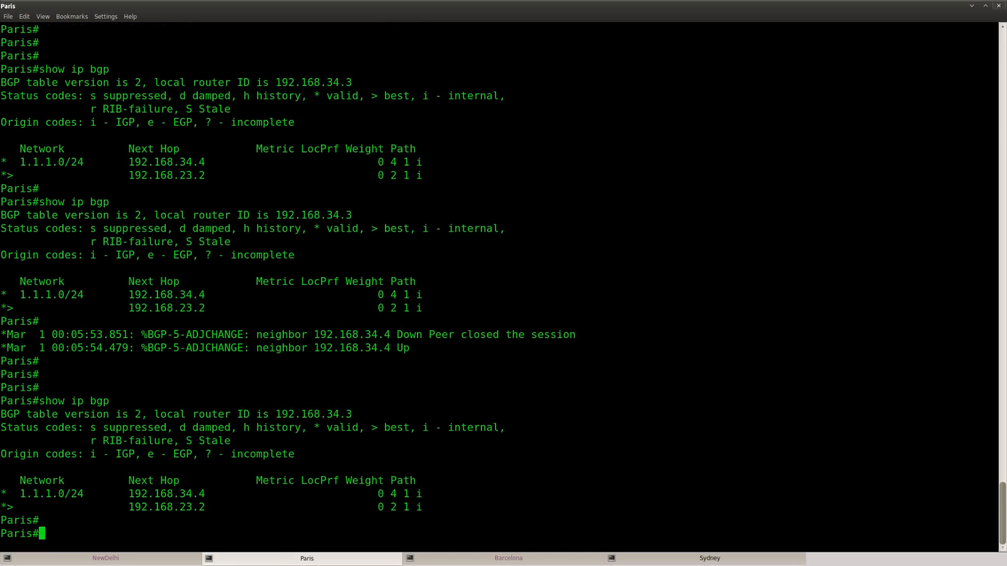
key("Return")
key("Return")
key("Return")
type("show ip bgp")
key("Return")
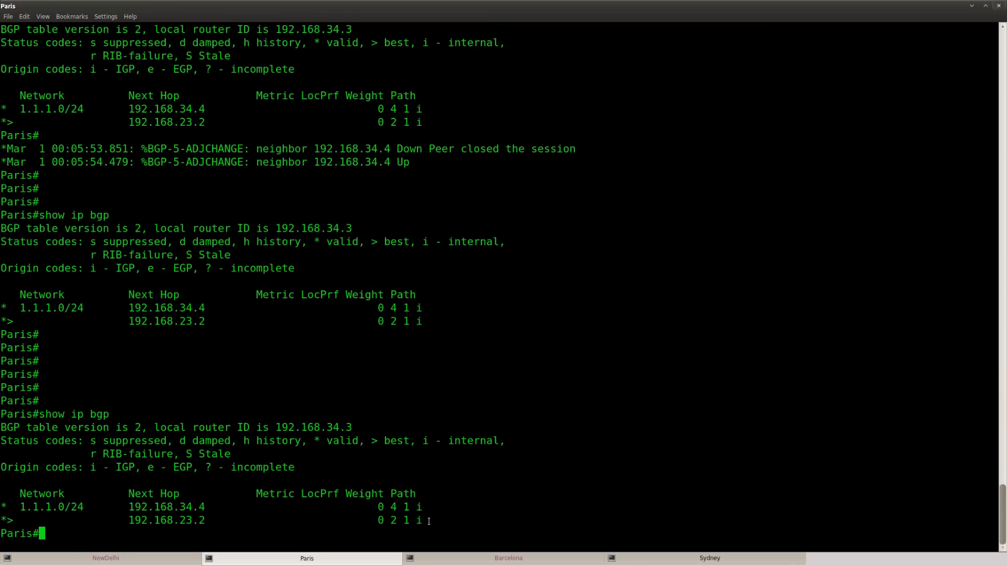
left_click_drag(429, 521, 1, 520)
key("Return")
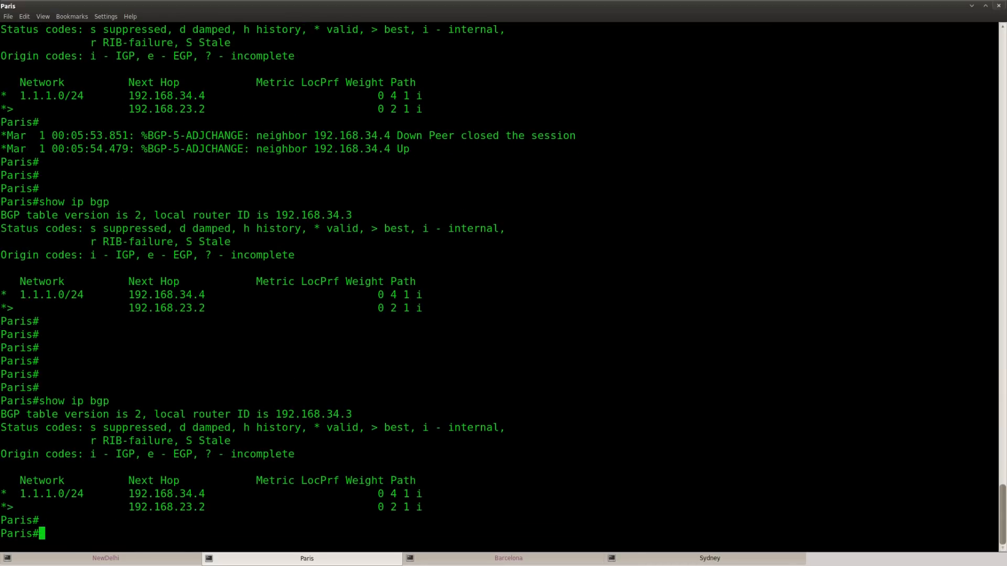
key("Return")
key("Return")
type("show ip bgp")
key("Return")
key("Return")
key("Return")
key("Return")
type("clear ip bgp *")
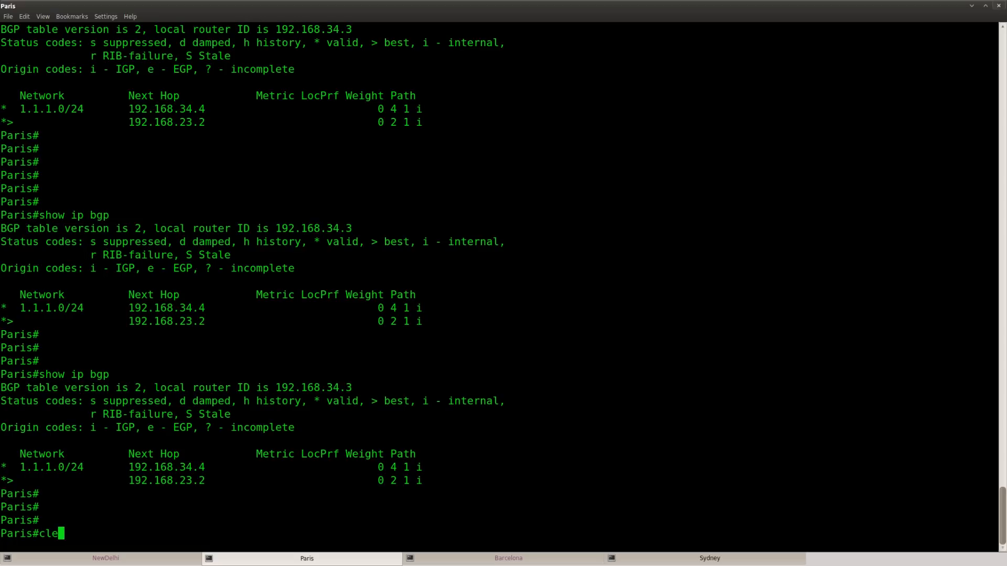
Reset Paris's BGP sessions and display the table while paths to 1.1.1.0/24 return.
key("Return")
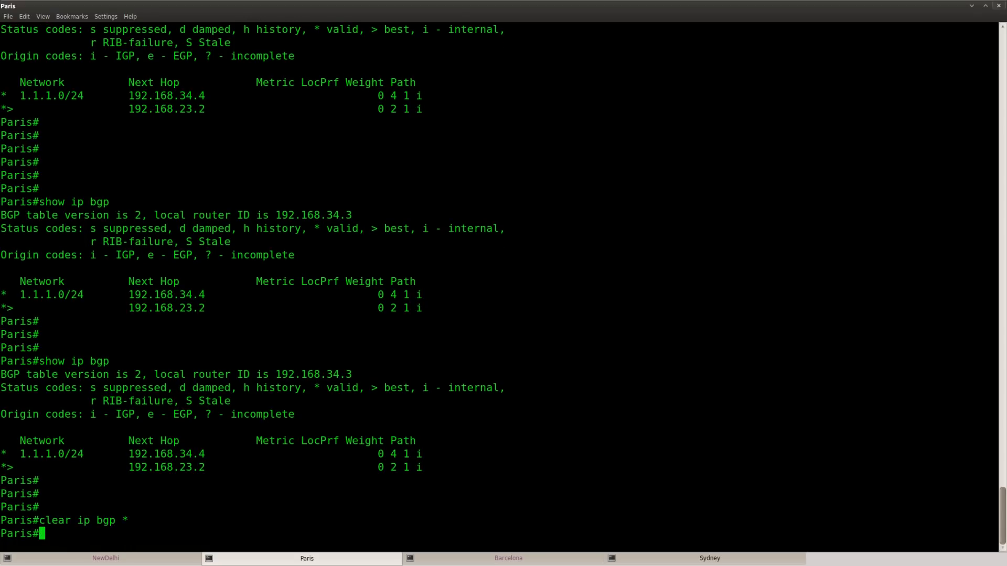
key("Return")
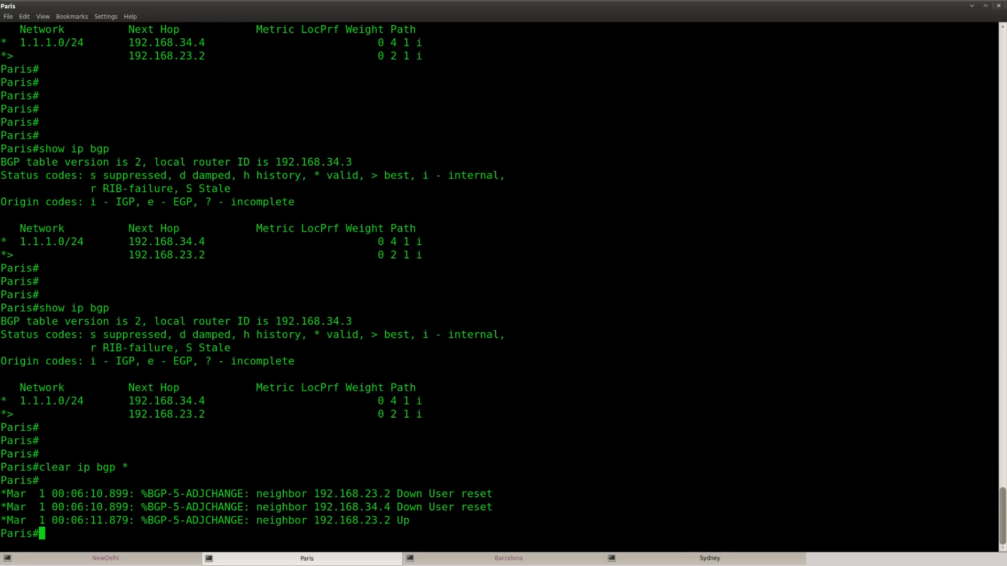
key("Return")
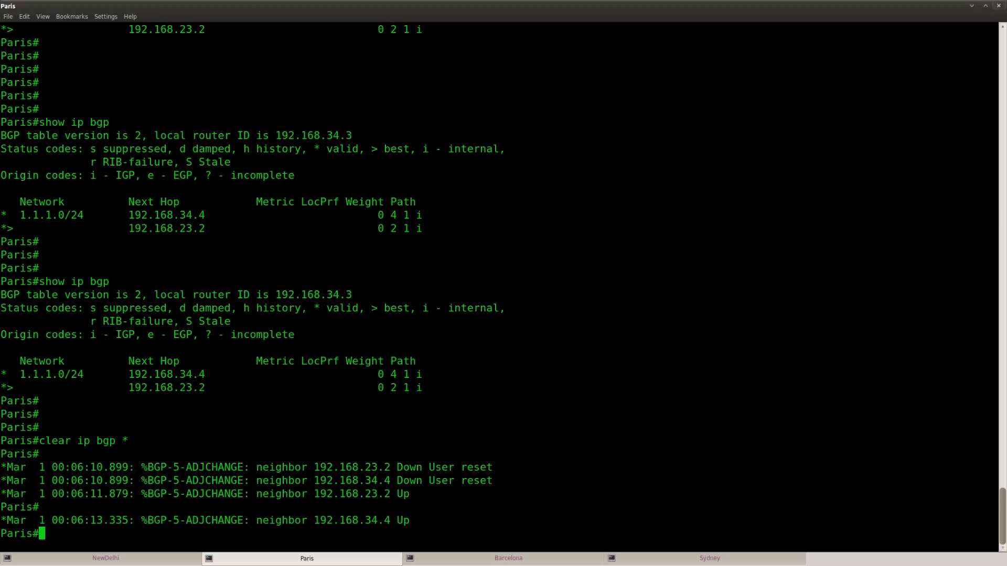
key("Return")
key("Return")
key("Return")
type("clear ip bgp *")
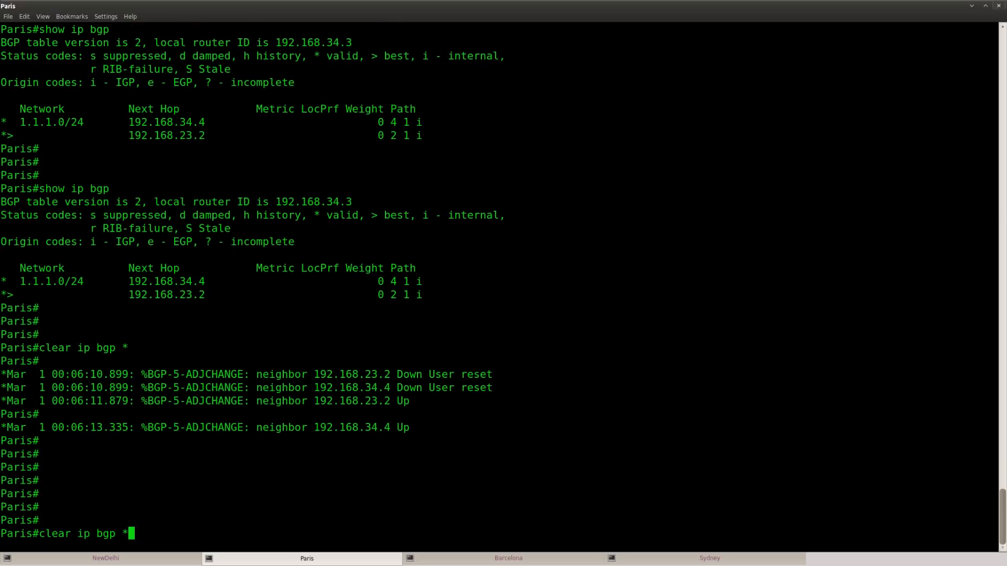
type("show ip bgp")
key("Return")
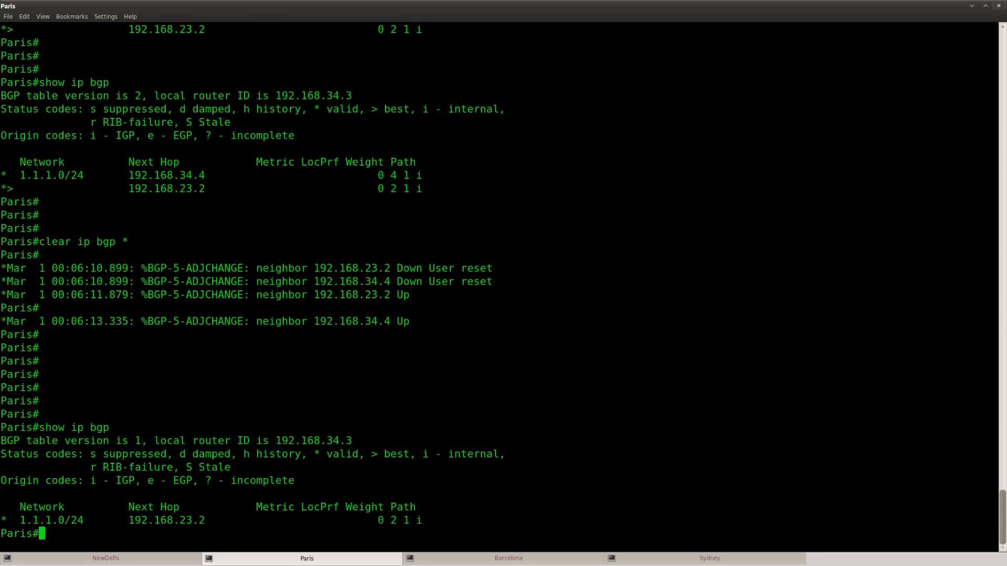
key("Return")
key("Return")
key("Return")
key("Return")
key("Return")
type("show ip bgp")
key("Return")
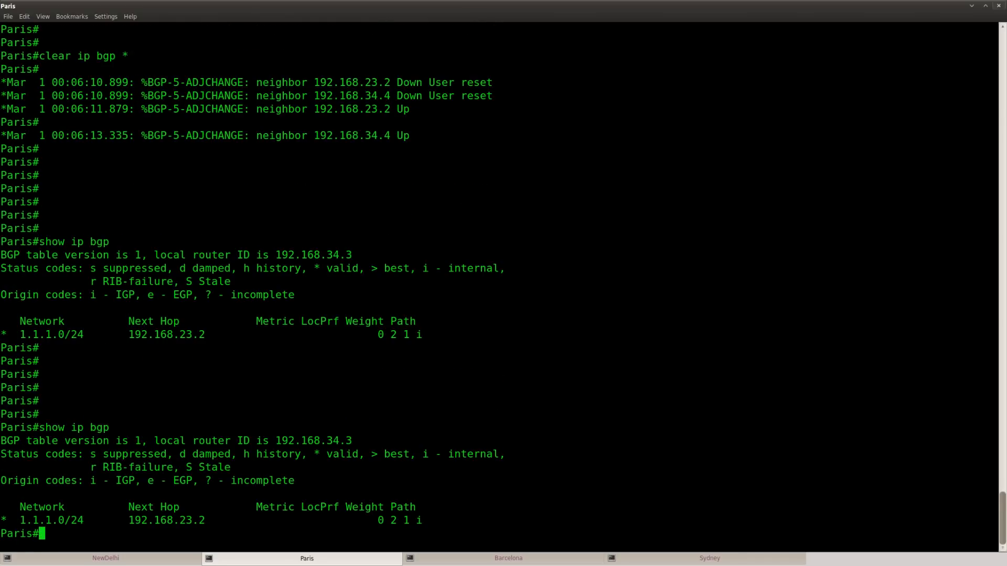
Rerun 'show ip bgp' until both paths appear with 192.168.34.4 marked best.
key("Return")
key("Return")
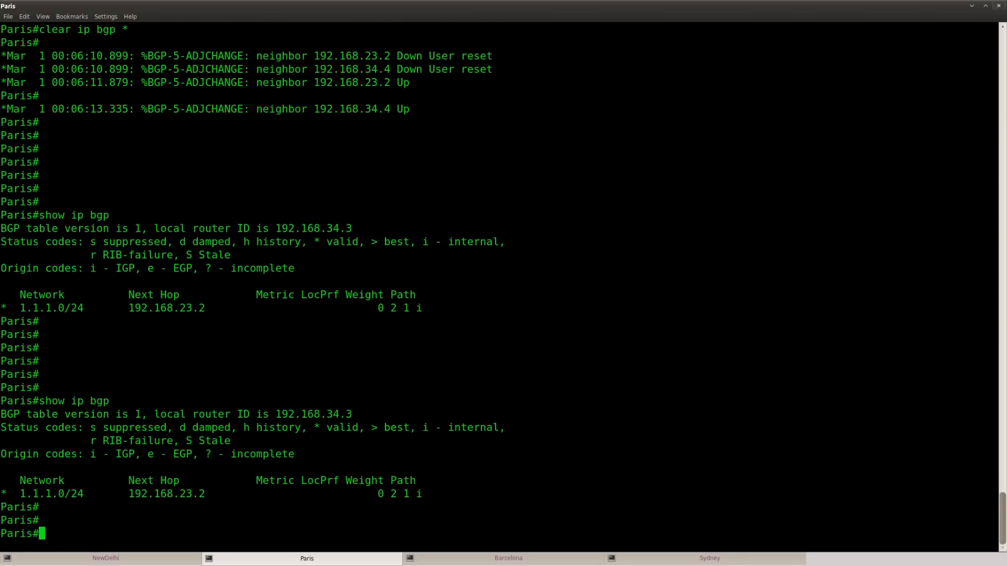
type("show ip bgp")
key("Return")
key("Return")
type("show ip bgp")
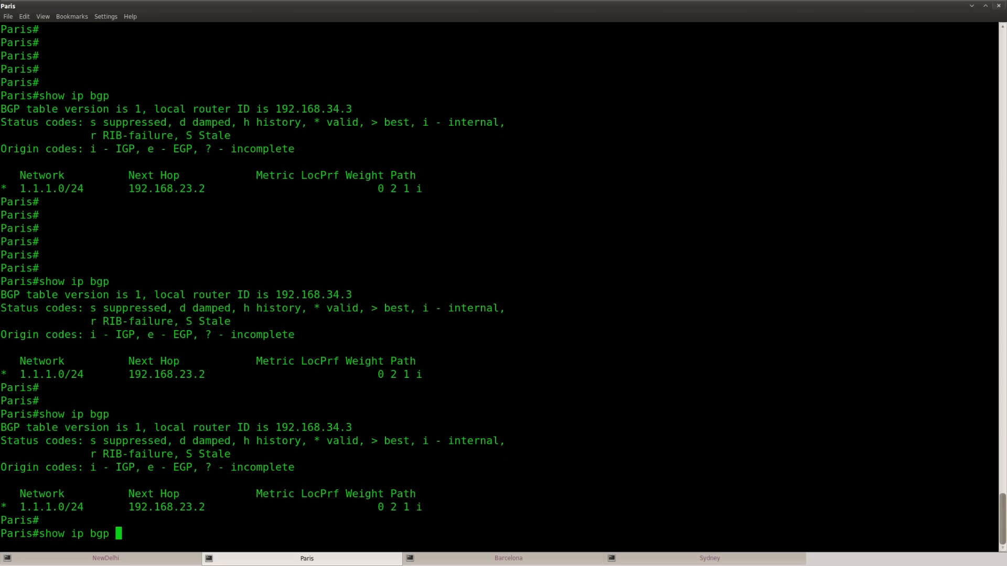
key("Return")
key("Return")
key("Return")
key("Return")
type("show ip bgp")
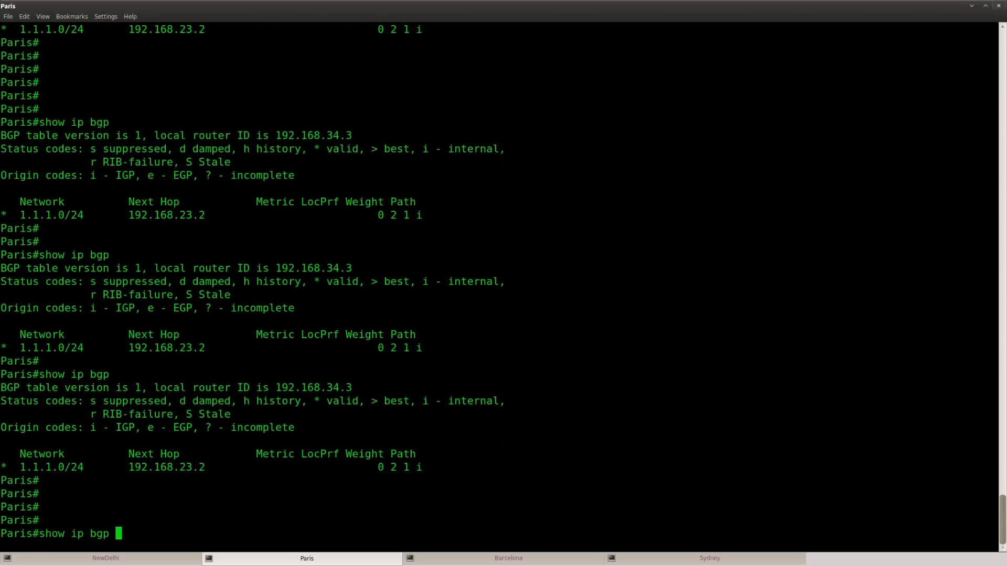
key("Return")
key("Return")
key("Return")
type("show ip bgp")
key("Return")
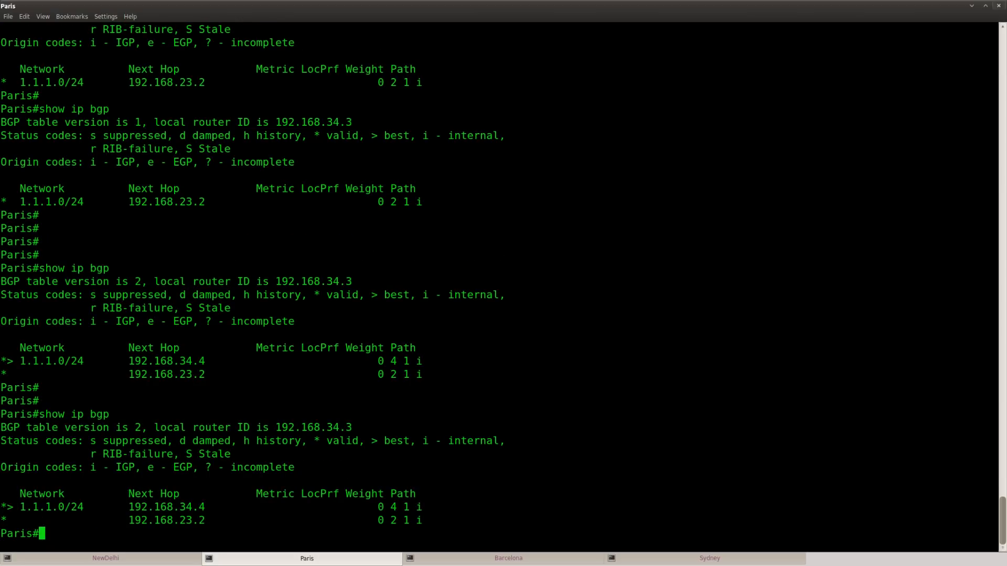
key("Return")
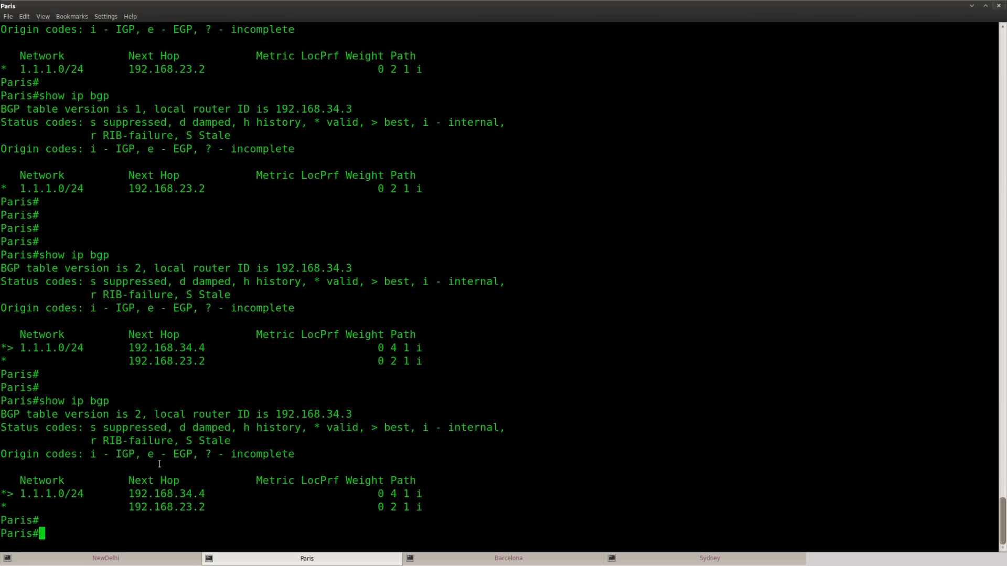
key("Return")
type("show ip bgp")
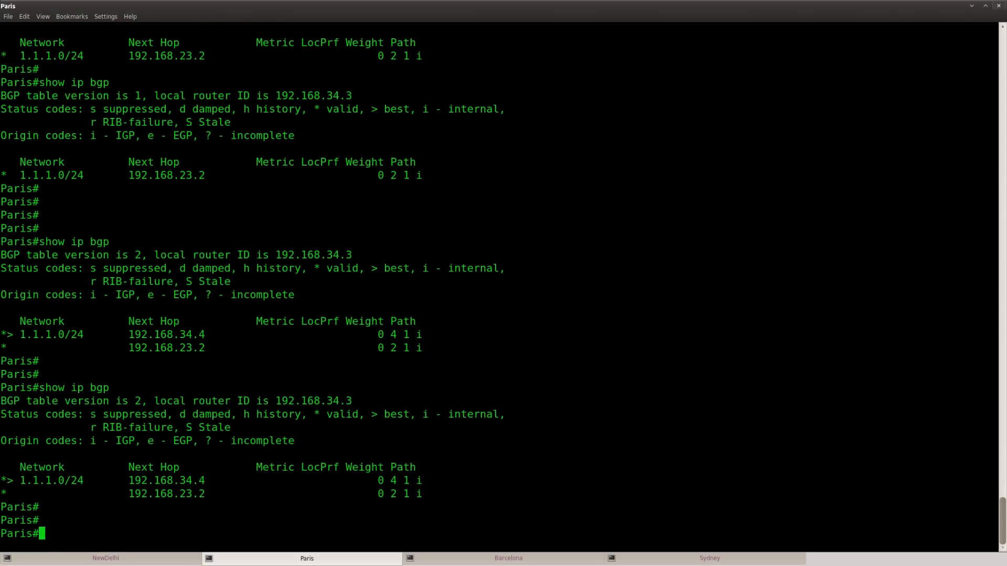
key("Return")
left_click_drag(85, 507, 21, 508)
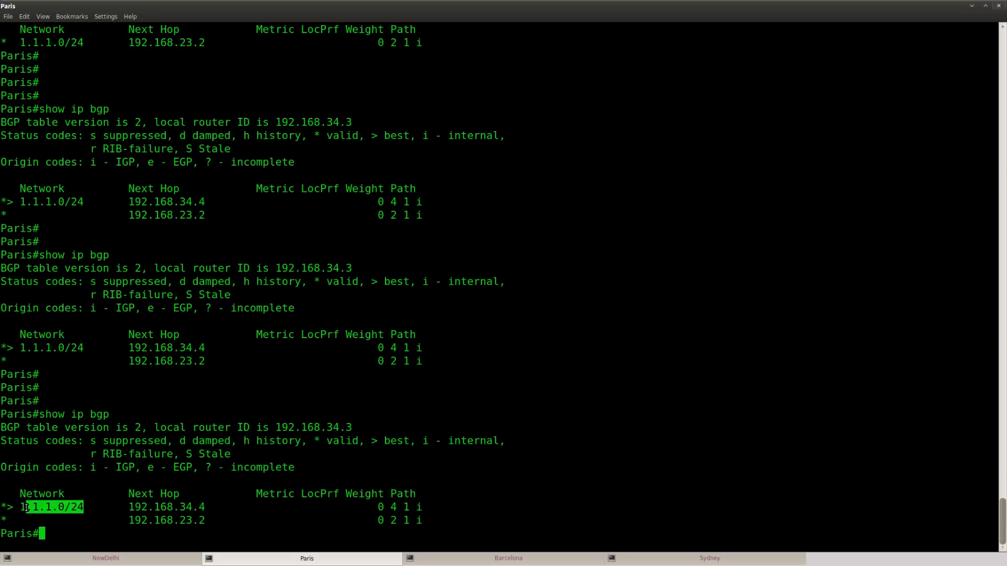
left_click_drag(205, 508, 130, 508)
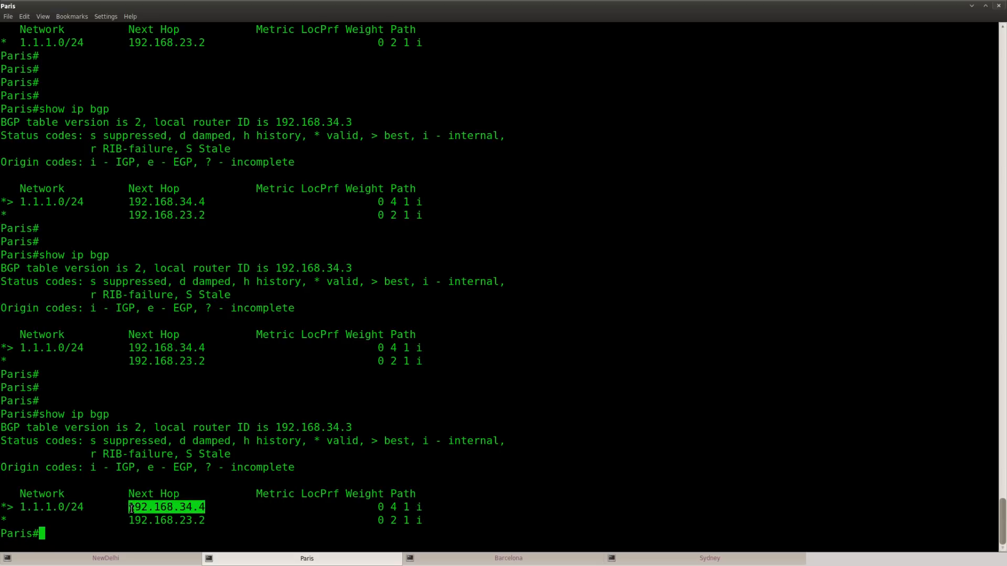
left_click_drag(207, 520, 129, 520)
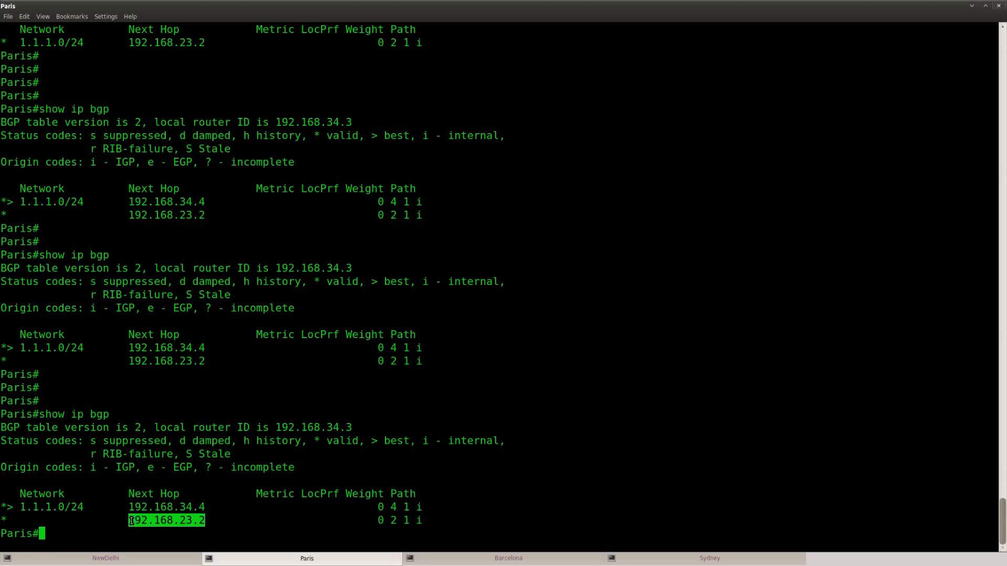
left_click(208, 540)
key("Return")
key("Up")
key("Return")
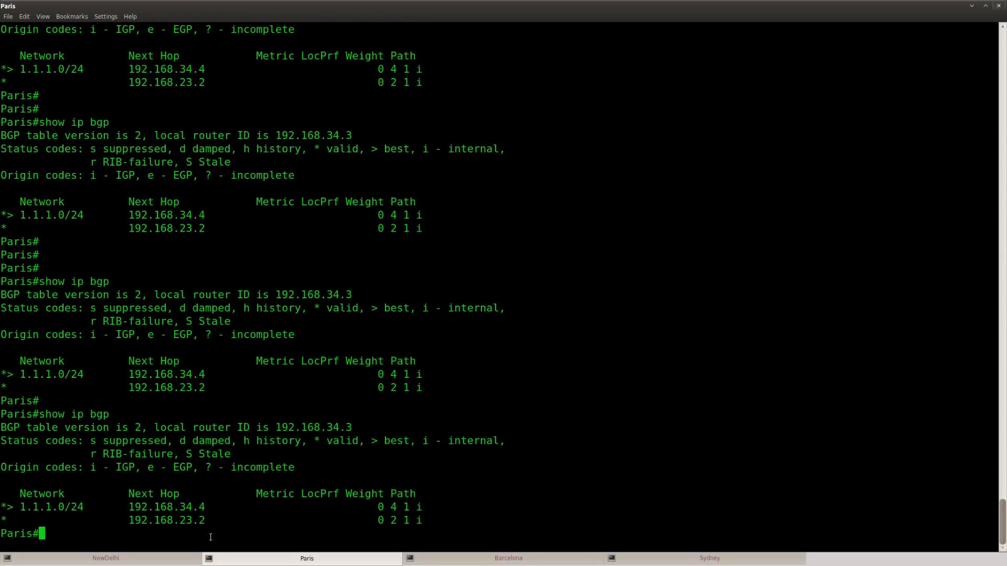
key("Return")
key("Return")
key("Return")
type("sho")
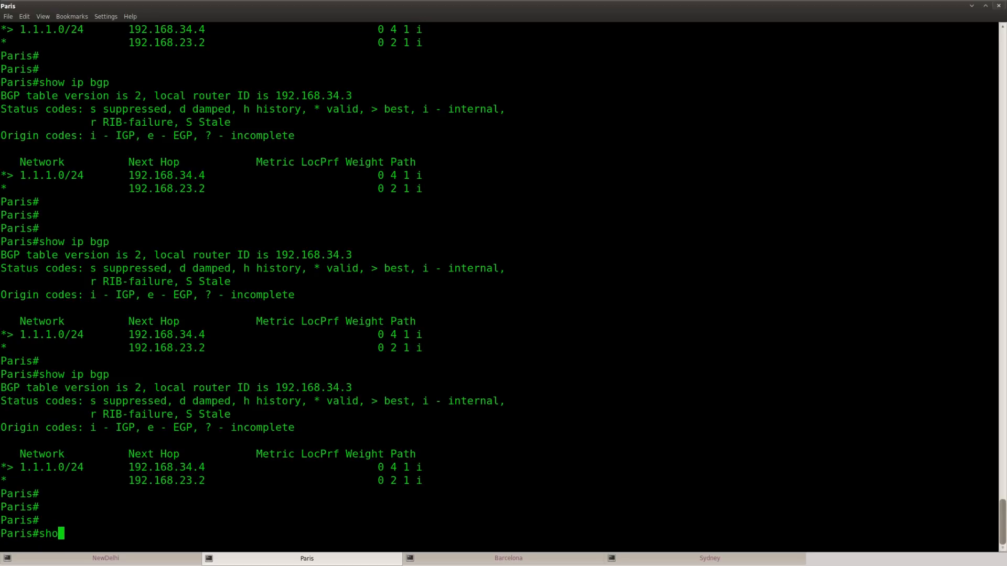
Show neighbor 192.168.34.4's details, after a mistaken 4.4.4.4 query, revealing remote router ID 4.4.4.4.
key("Tab")
type("ip bgp ?")
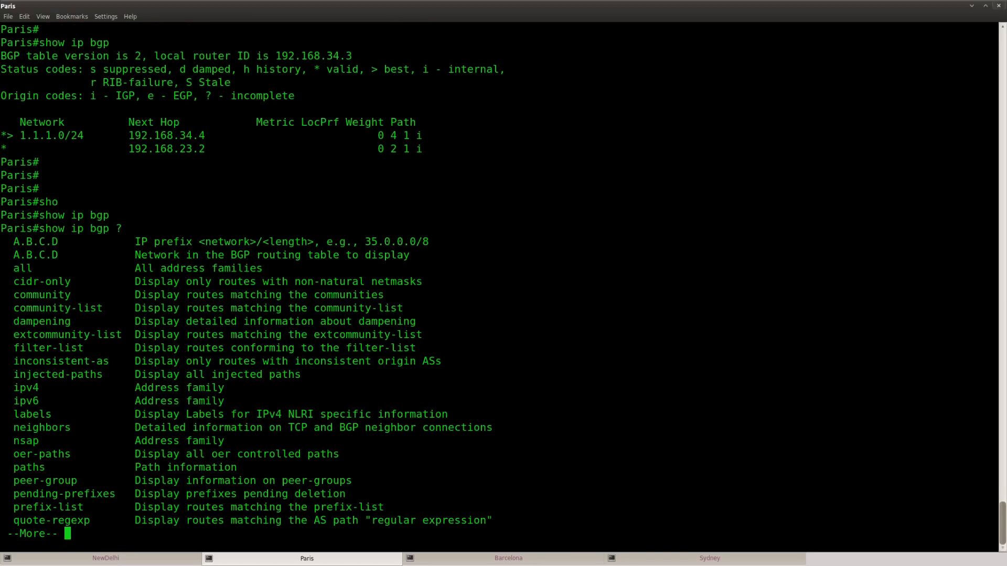
key("space")
type("nei")
key("Tab")
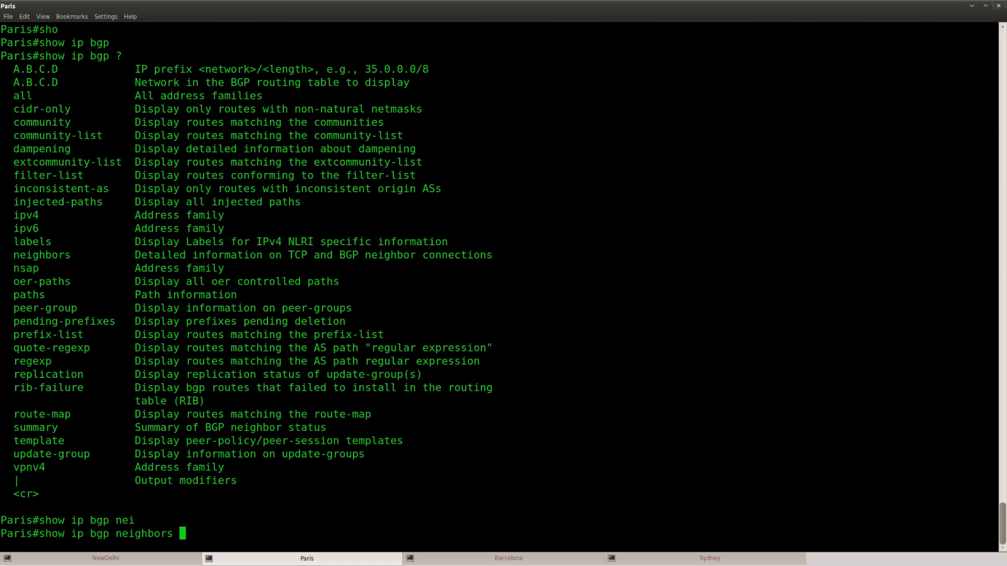
type("4.4.4.4")
key("Return")
key("Up")
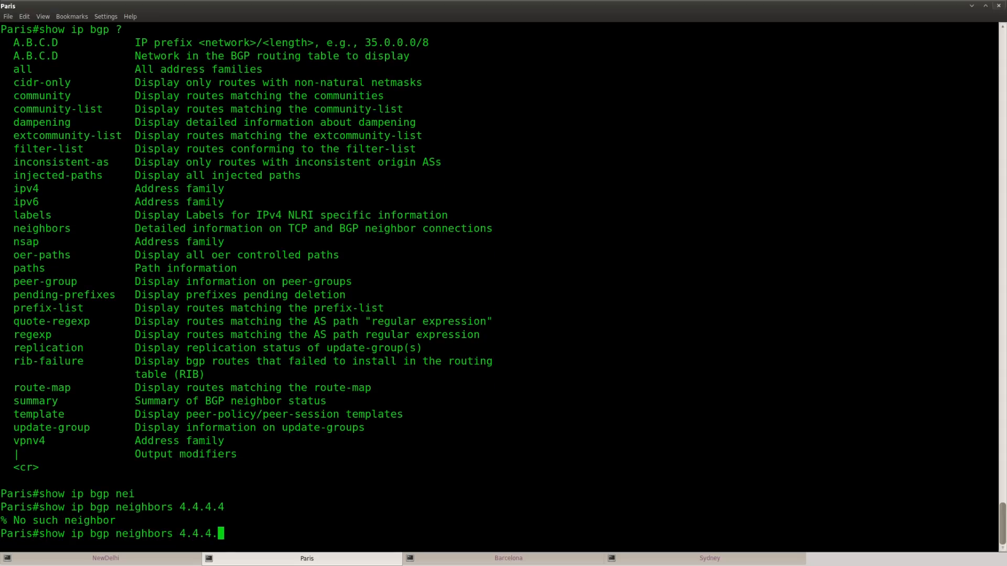
key("BackSpace")
key("BackSpace")
key("BackSpace")
type("192.168.")
type("34.4")
key("Return")
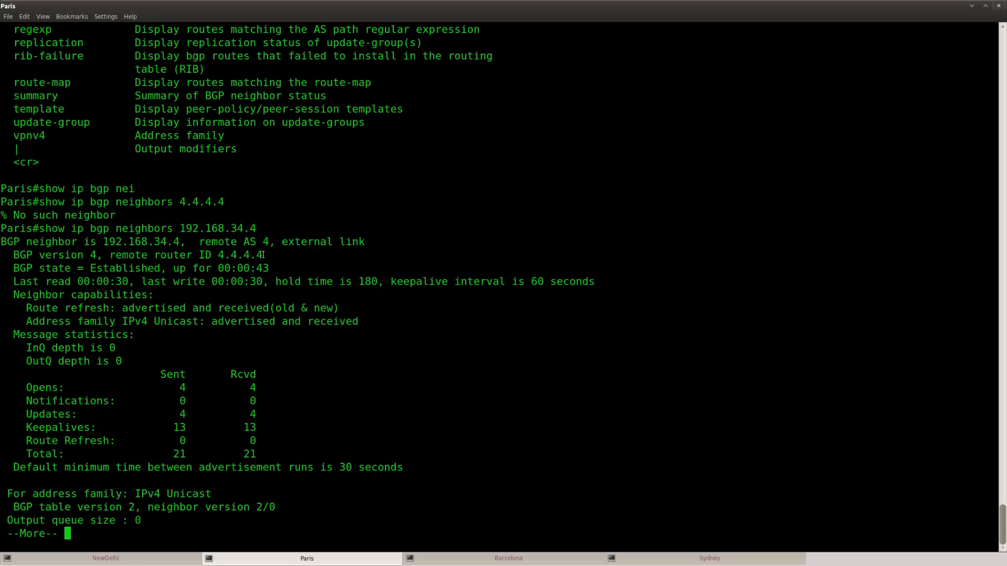
left_click_drag(262, 255, 113, 255)
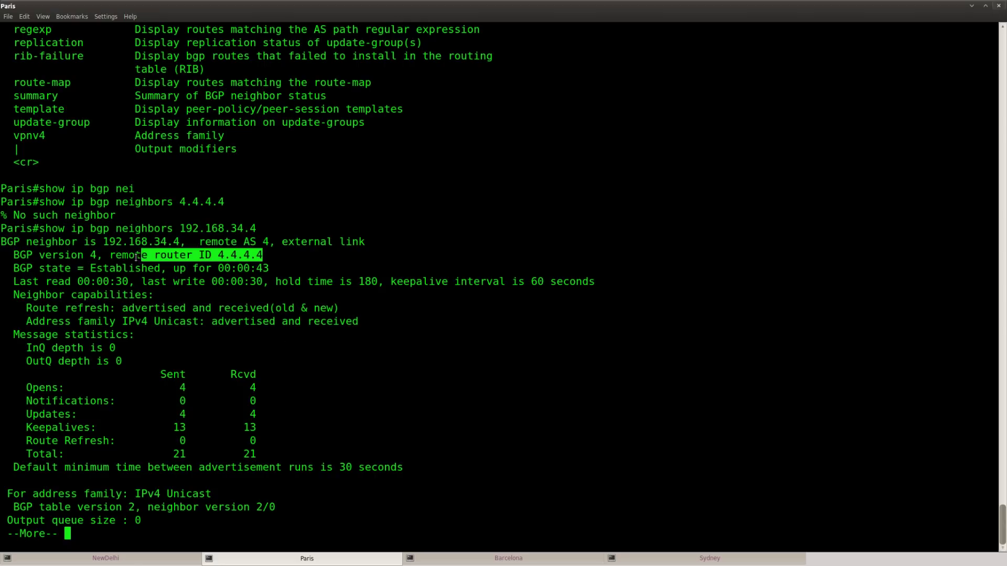
left_click(269, 256)
key("q")
Show neighbor 192.168.23.2's details, revealing its remote router ID 192.168.23.2.
key("Up")
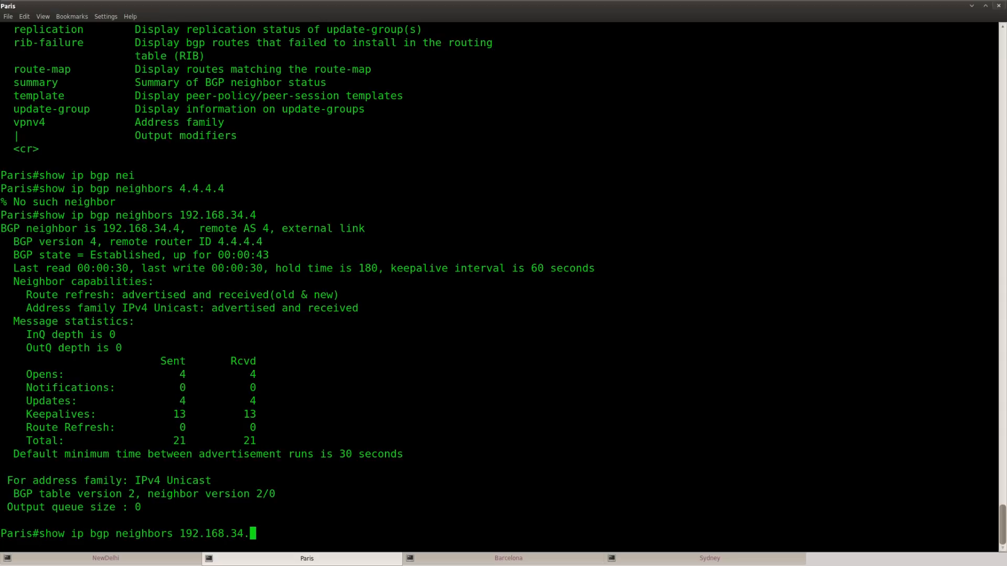
key("BackSpace")
key("BackSpace")
key("BackSpace")
key("BackSpace")
type("2")
type("3.2")
key("Return")
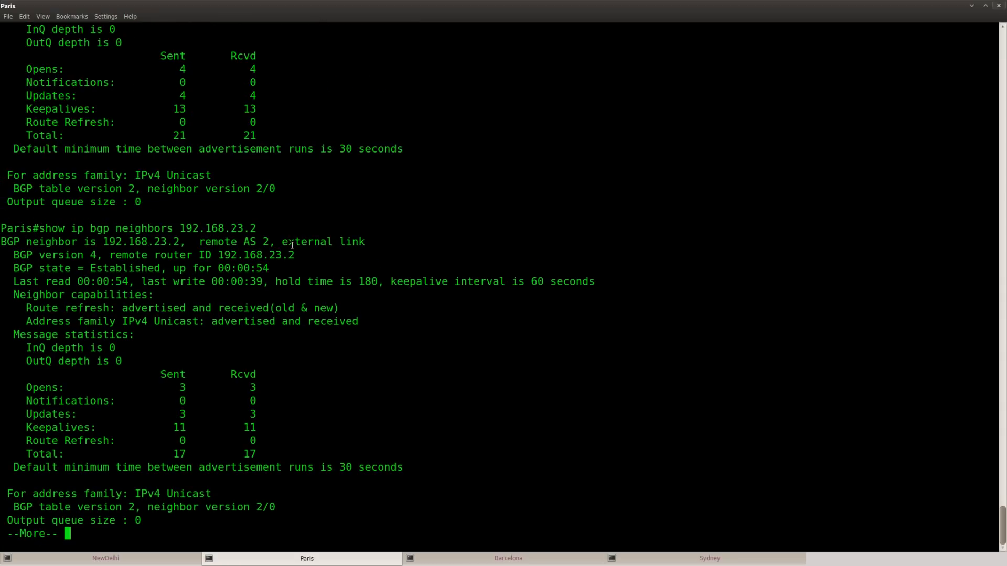
left_click_drag(295, 256, 220, 256)
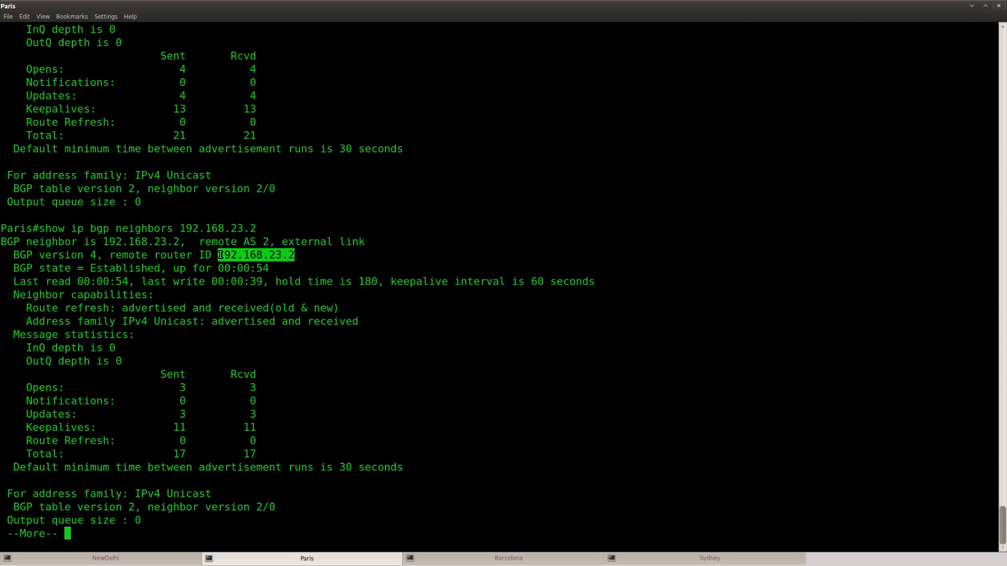
left_click(292, 443)
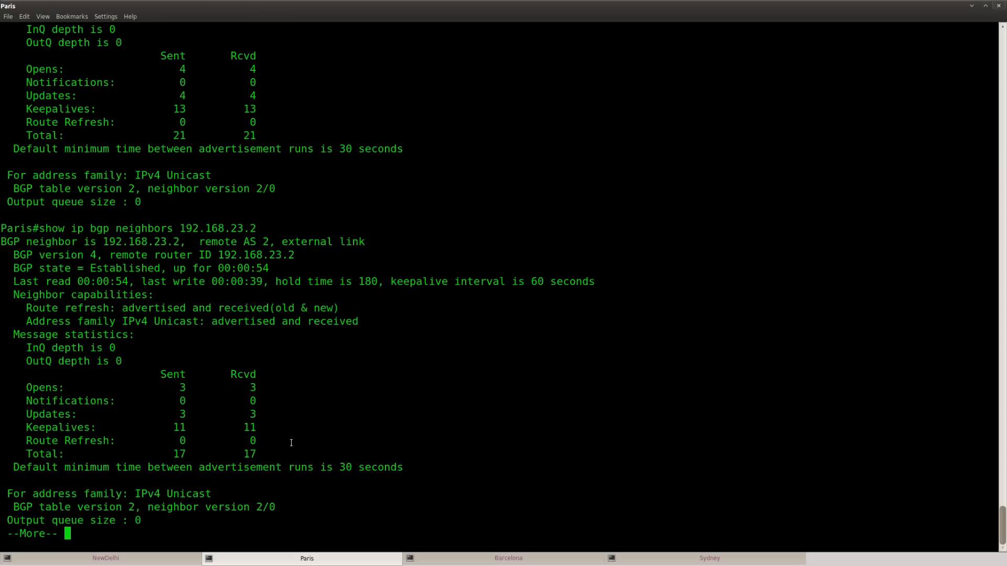
key("Return")
key("Return")
key("Return")
key("Up")
key("Up")
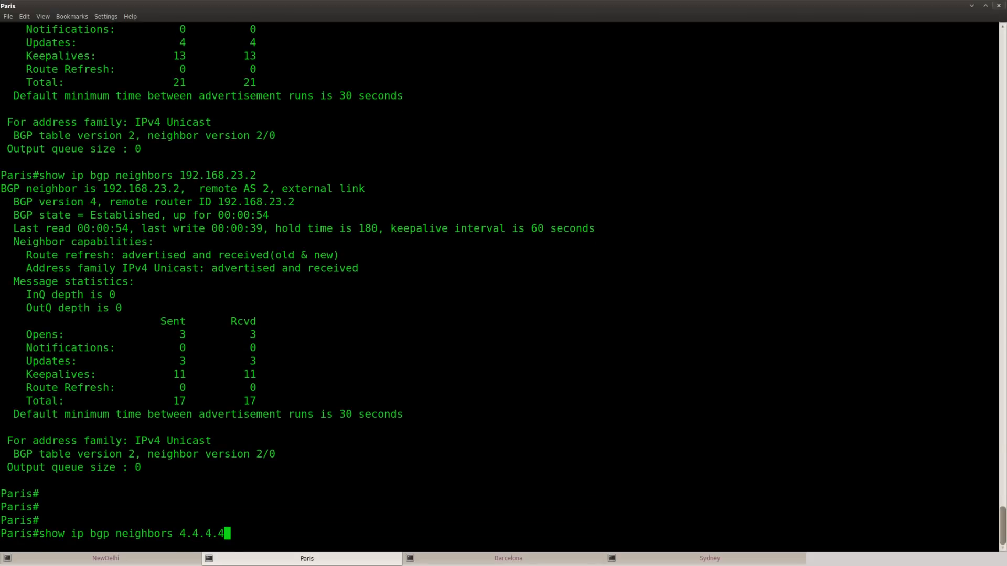
Redisplay Paris's BGP table, marking best next hop 192.168.34.4 and alternate 192.168.23.2, then return to the lab page.
key("ctrl+w")
key("Return")
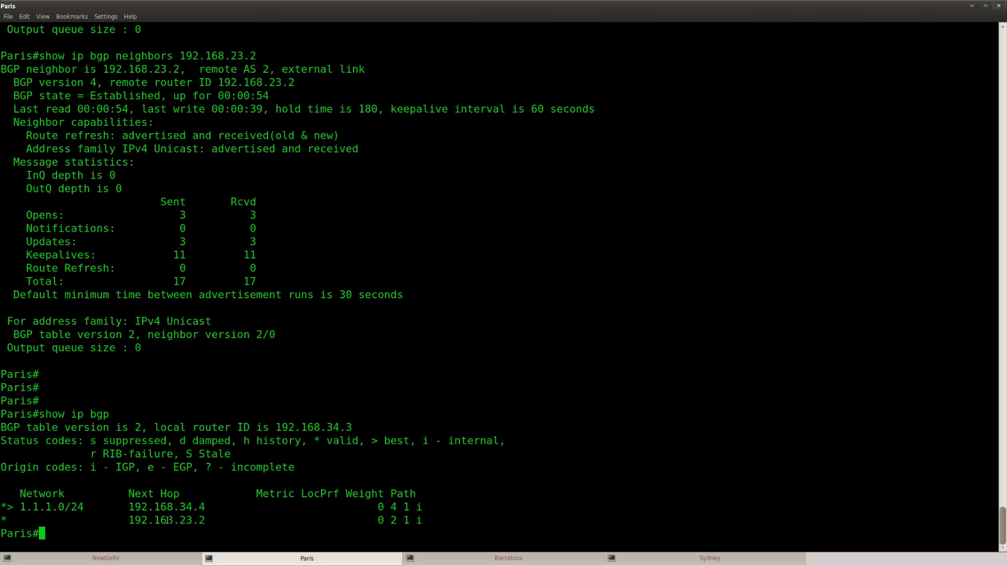
left_click_drag(206, 507, 130, 509)
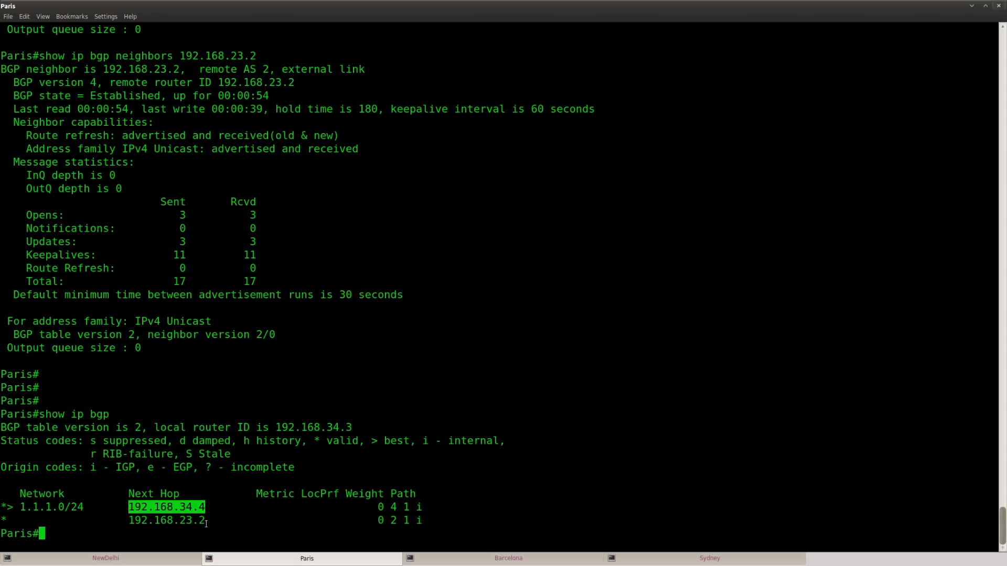
left_click_drag(206, 520, 130, 521)
left_click(109, 529)
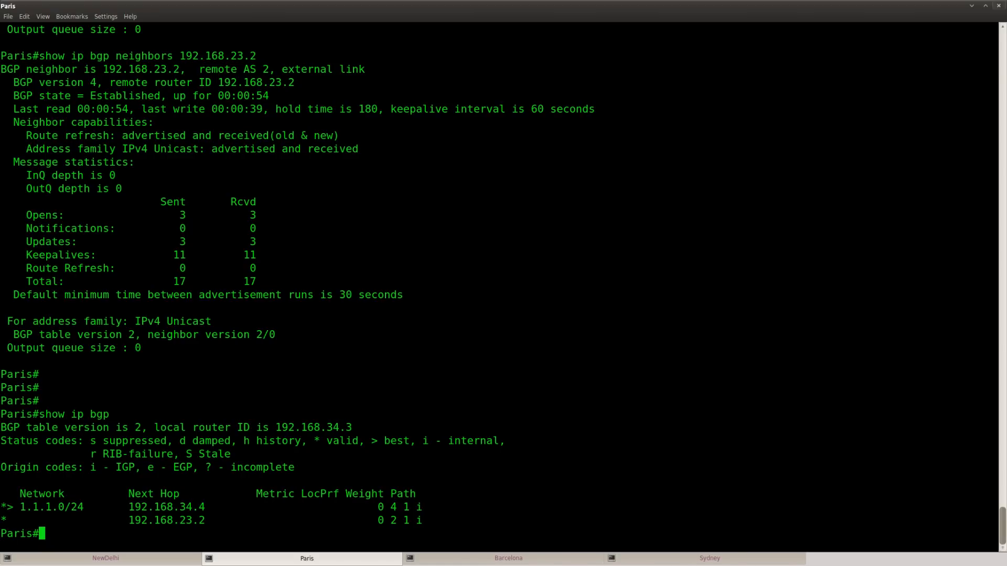
key("alt+Tab")
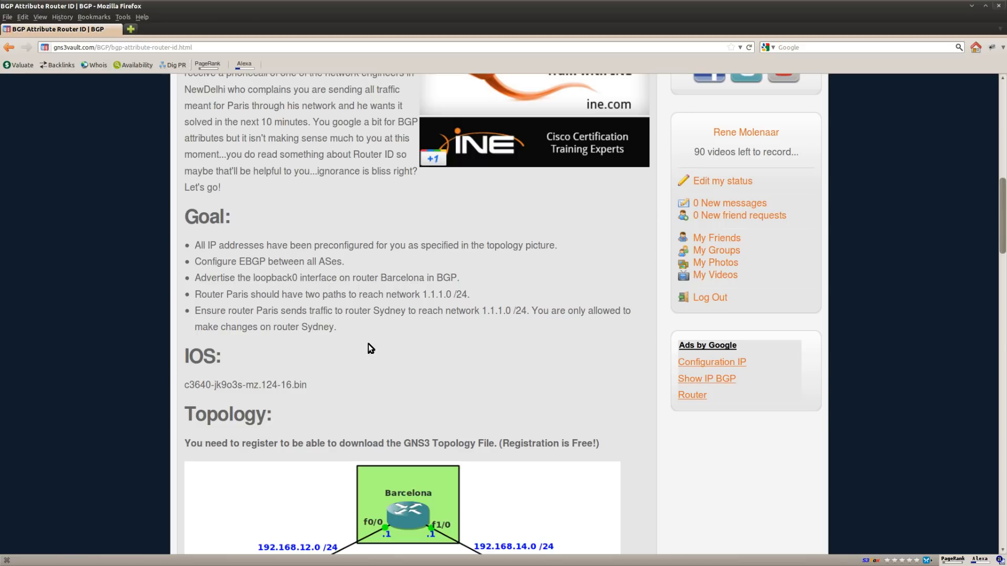
scroll(382, 341, "down", 2)
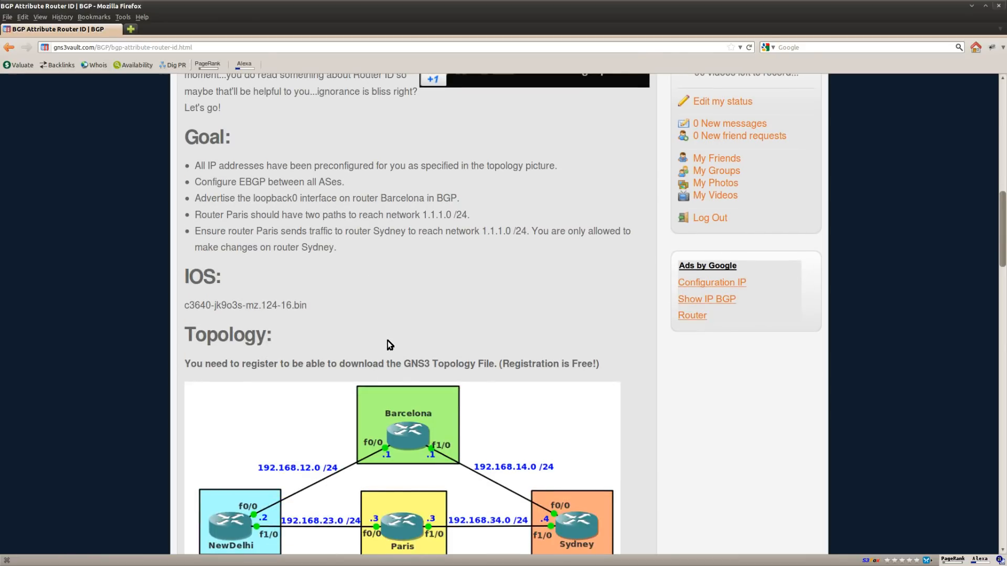